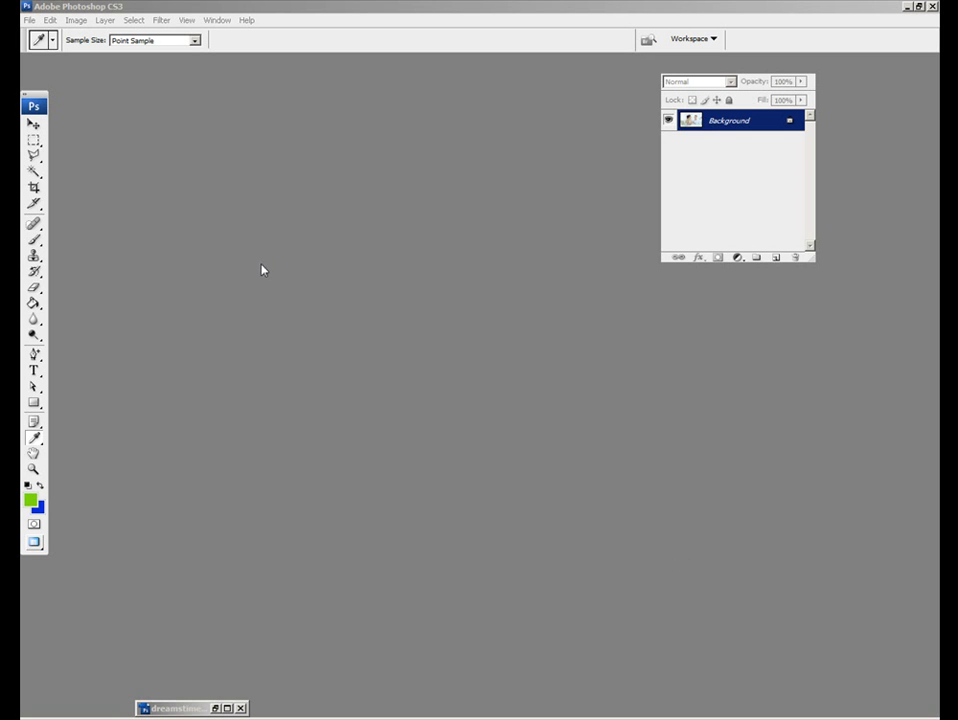
Step: Create a new white 900 × 200 px, 72 ppi document, starting from the 900 x 600 preset
{"action": "left_click", "coordinate": [30, 20]}
{"action": "left_click", "coordinate": [34, 35]}
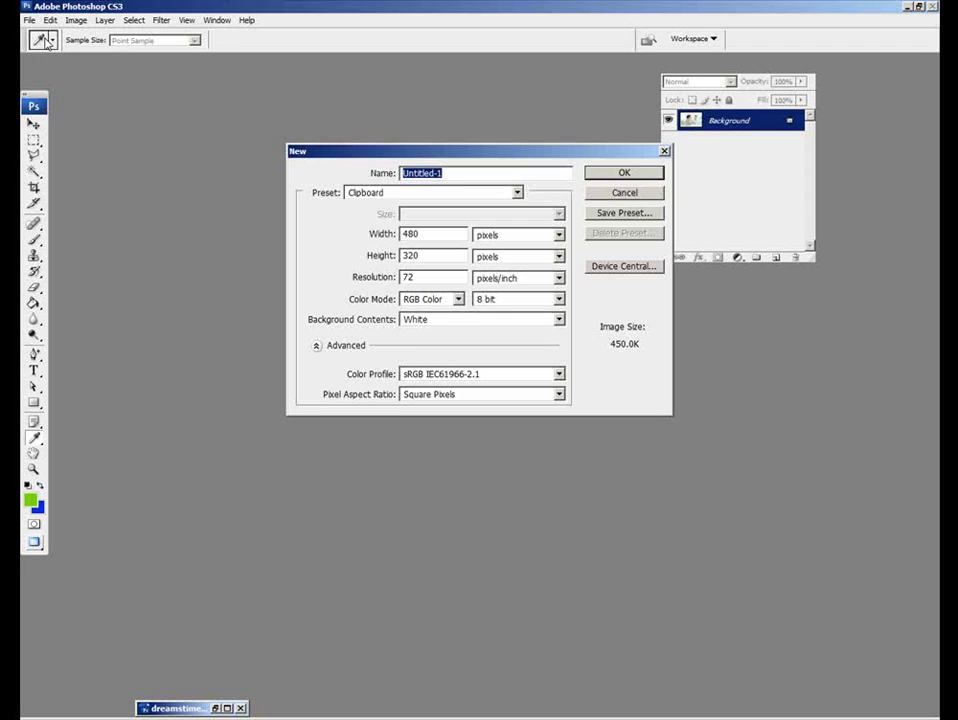
{"action": "left_click", "coordinate": [518, 193]}
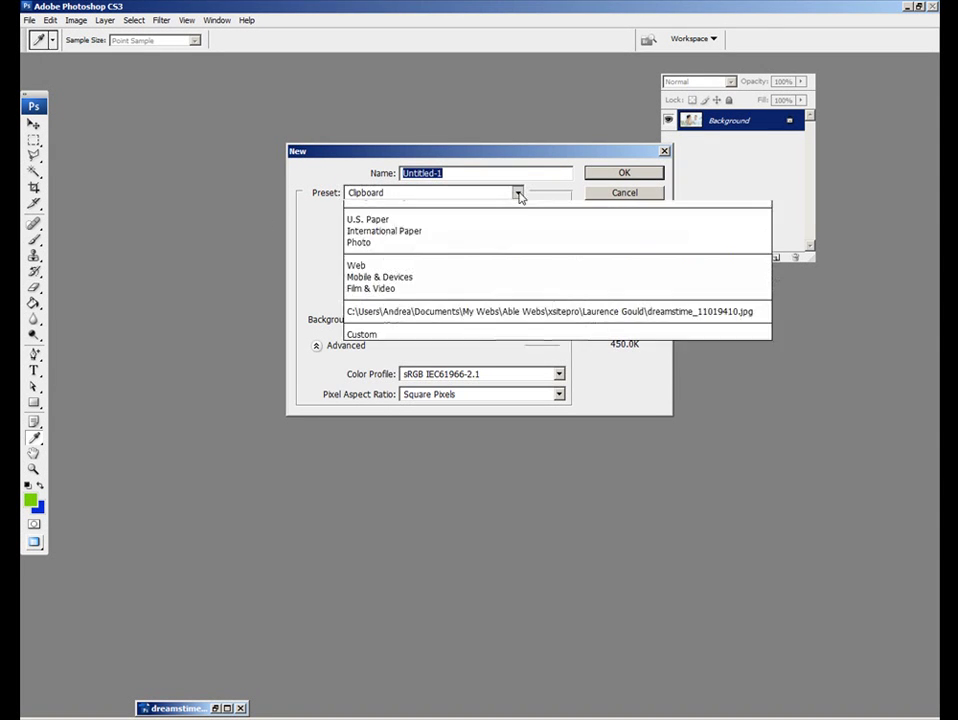
{"action": "left_click", "coordinate": [438, 246]}
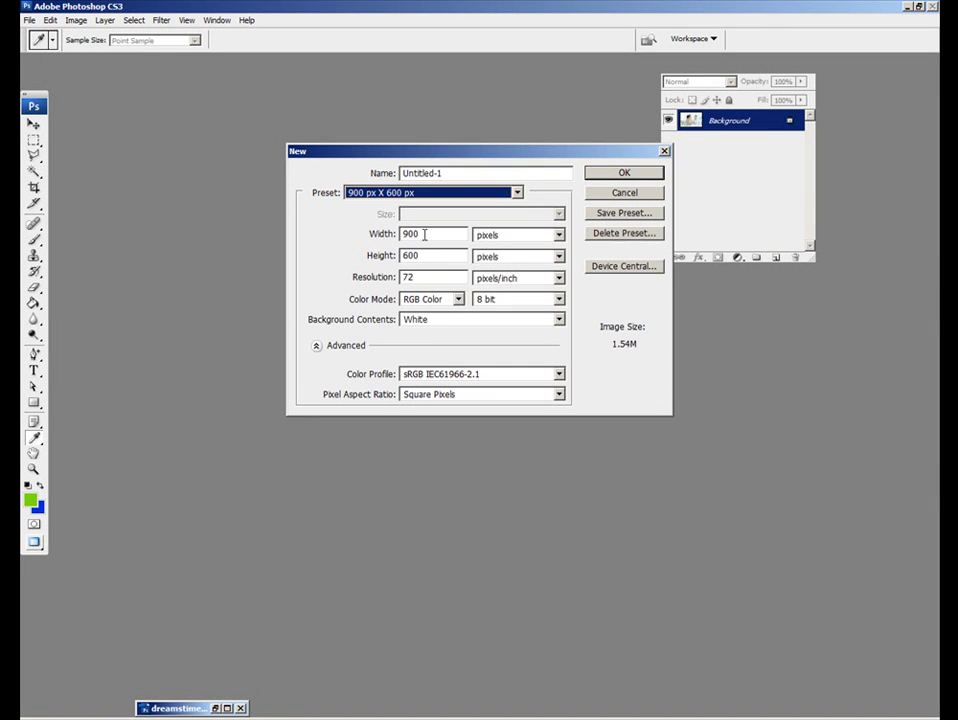
{"action": "left_click", "coordinate": [425, 234]}
{"action": "left_click_drag", "start_coordinate": [425, 234], "coordinate": [400, 257]}
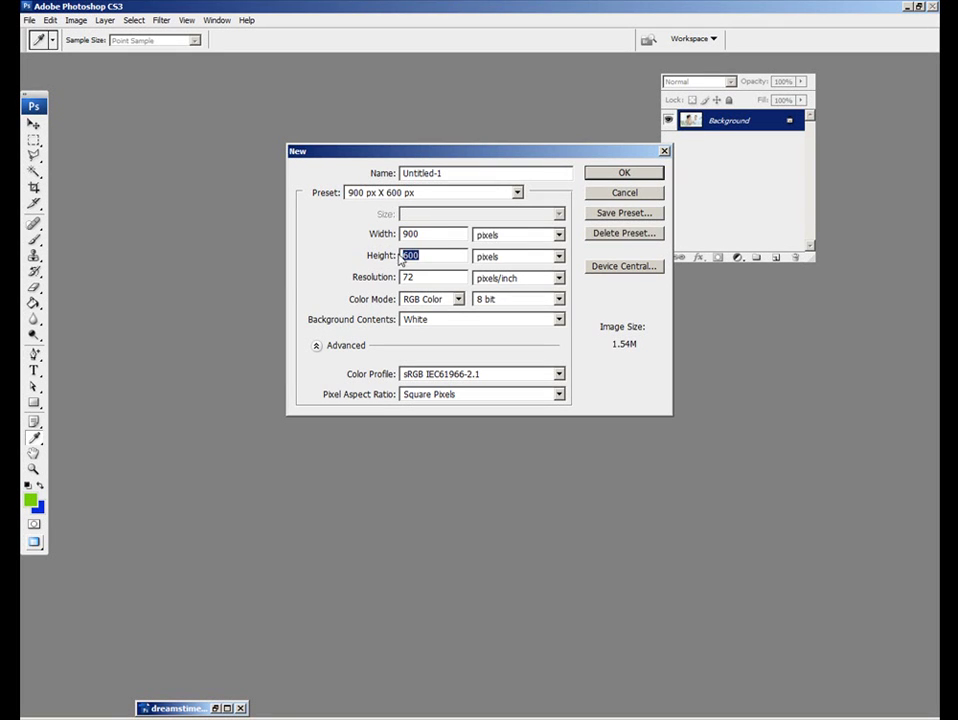
{"action": "type", "text": "200"}
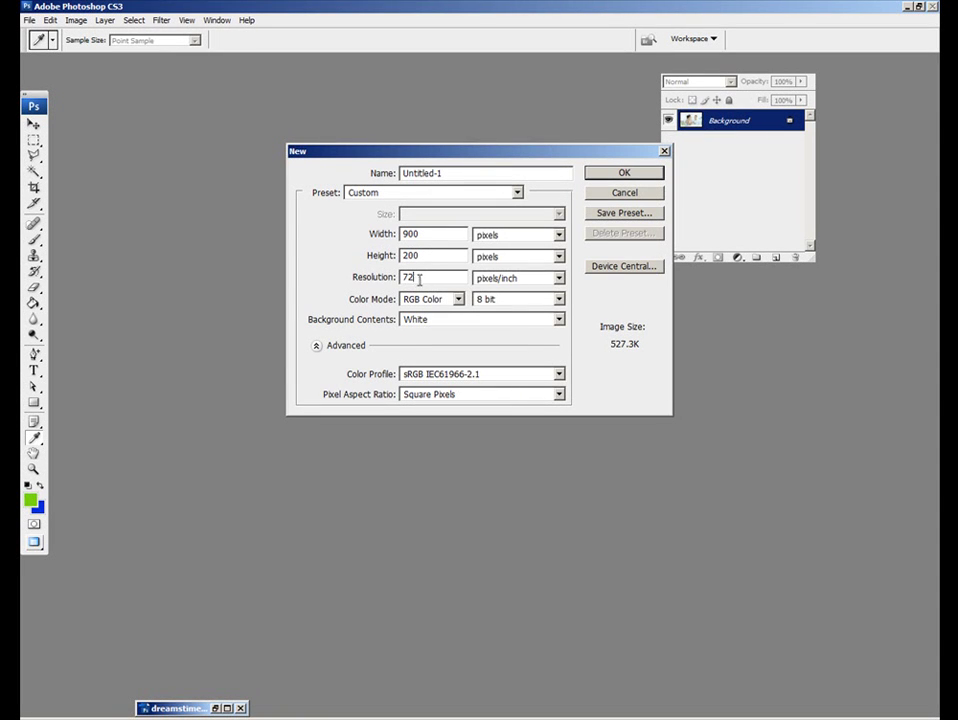
{"action": "double_click", "coordinate": [426, 277]}
{"action": "type", "text": "72"}
{"action": "left_click", "coordinate": [624, 174]}
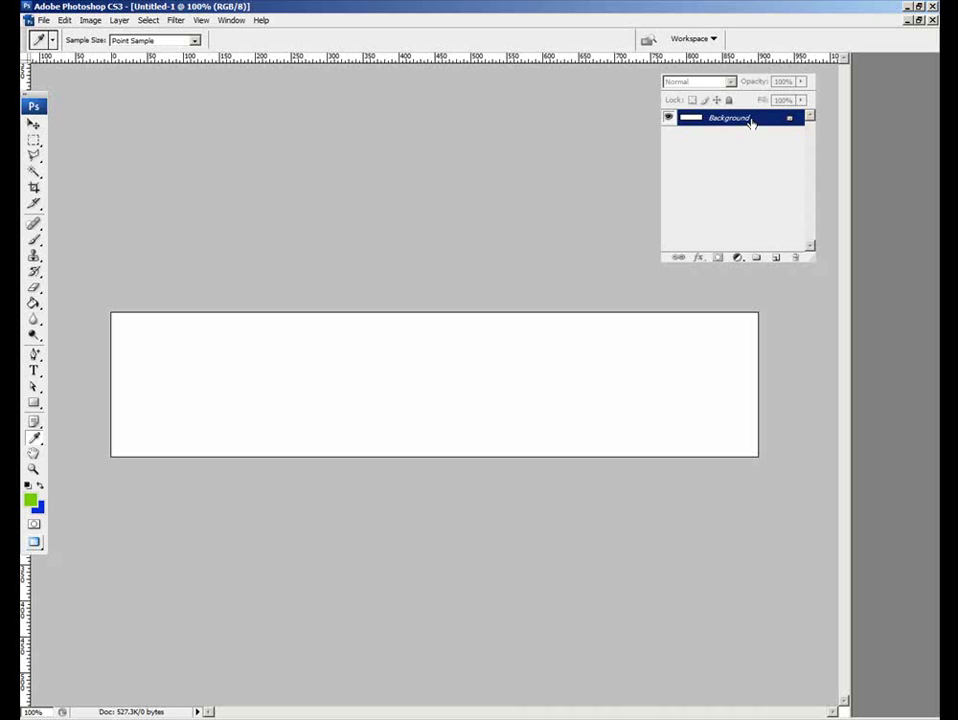
Step: Add an empty Layer 1 above the Background layer
{"action": "left_click", "coordinate": [776, 259]}
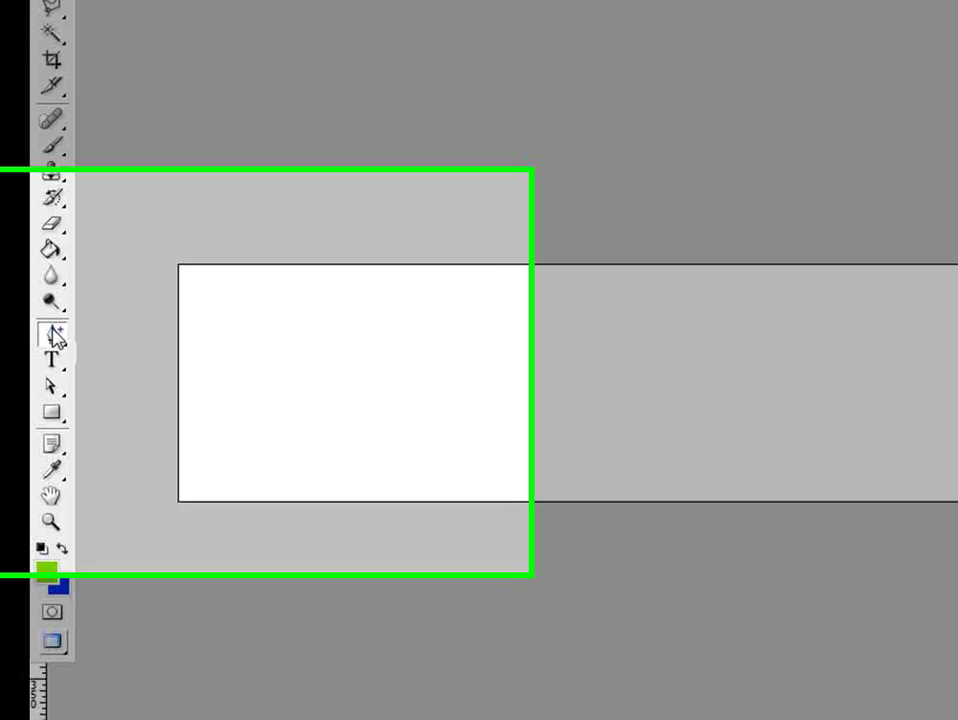
Step: With the Pen Tool, draw a closed four-corner path around the top part of the canvas
{"action": "left_click", "coordinate": [54, 335]}
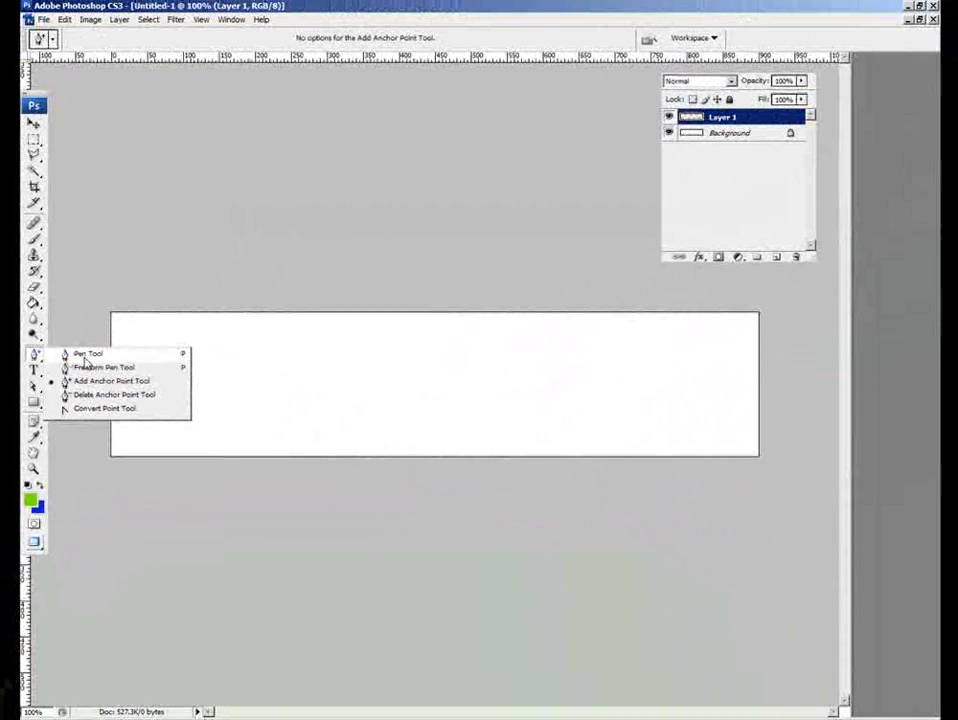
{"action": "left_click", "coordinate": [86, 358]}
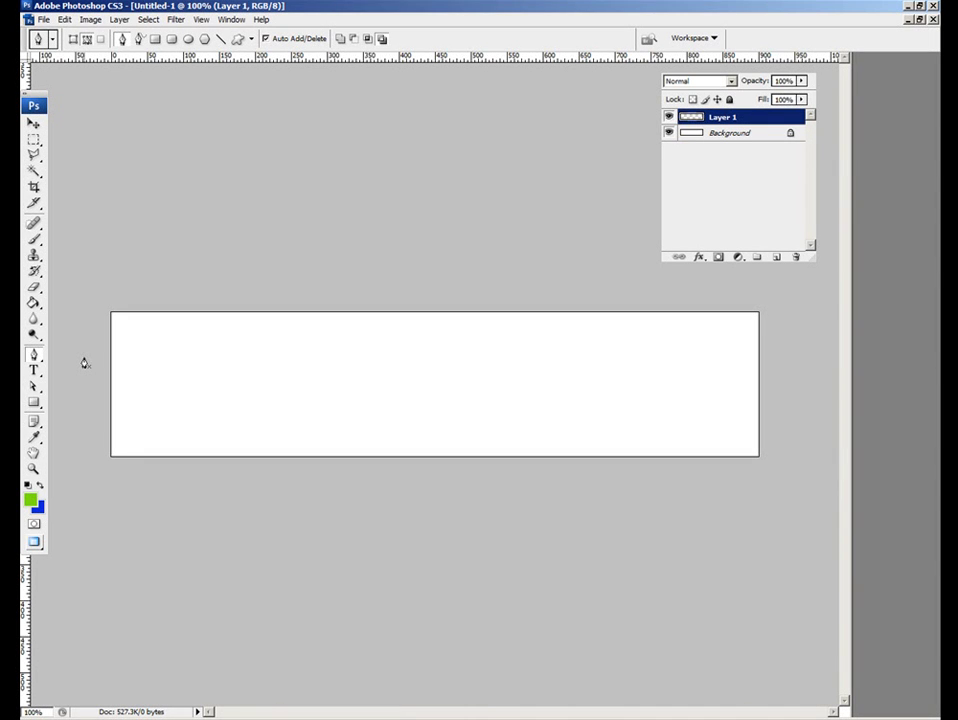
{"action": "left_click", "coordinate": [107, 413]}
{"action": "left_click", "coordinate": [107, 306]}
{"action": "left_click", "coordinate": [768, 306]}
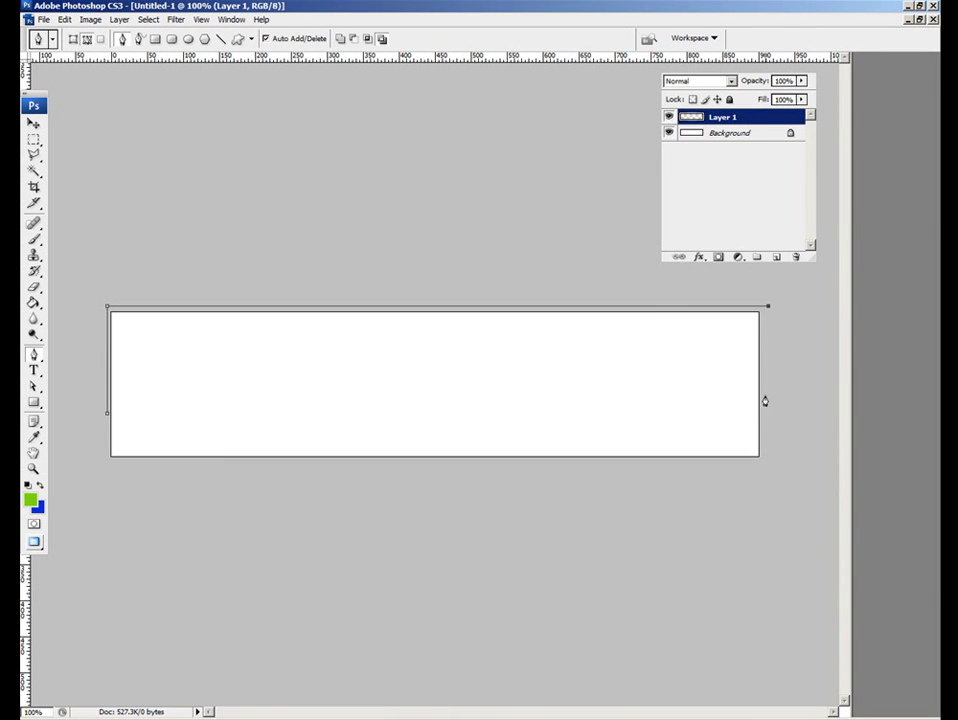
{"action": "left_click", "coordinate": [767, 411]}
{"action": "left_click", "coordinate": [106, 414]}
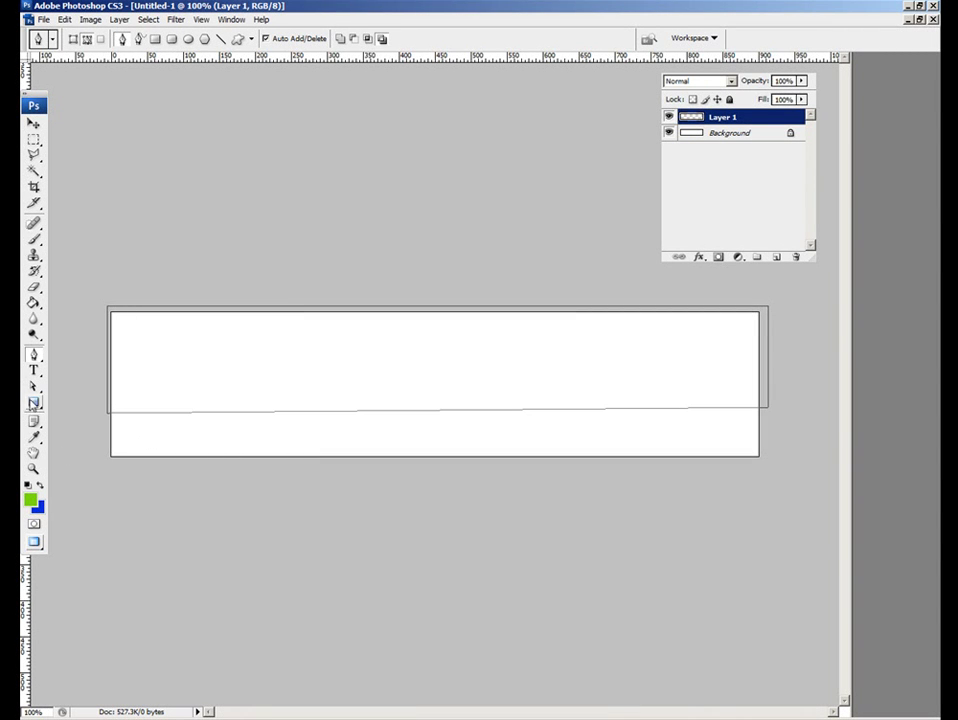
Step: Add an anchor point on the path's bottom edge and drag the points into an S-shaped wave
{"action": "left_click", "coordinate": [34, 404]}
{"action": "left_click", "coordinate": [34, 386]}
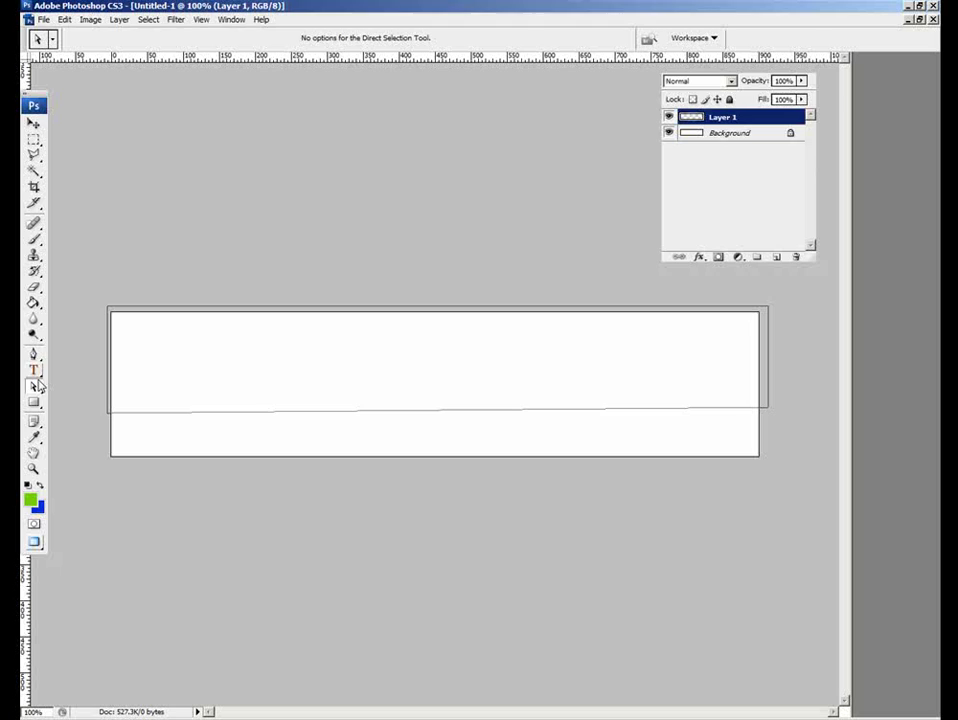
{"action": "left_click", "coordinate": [34, 355]}
{"action": "left_click", "coordinate": [76, 378]}
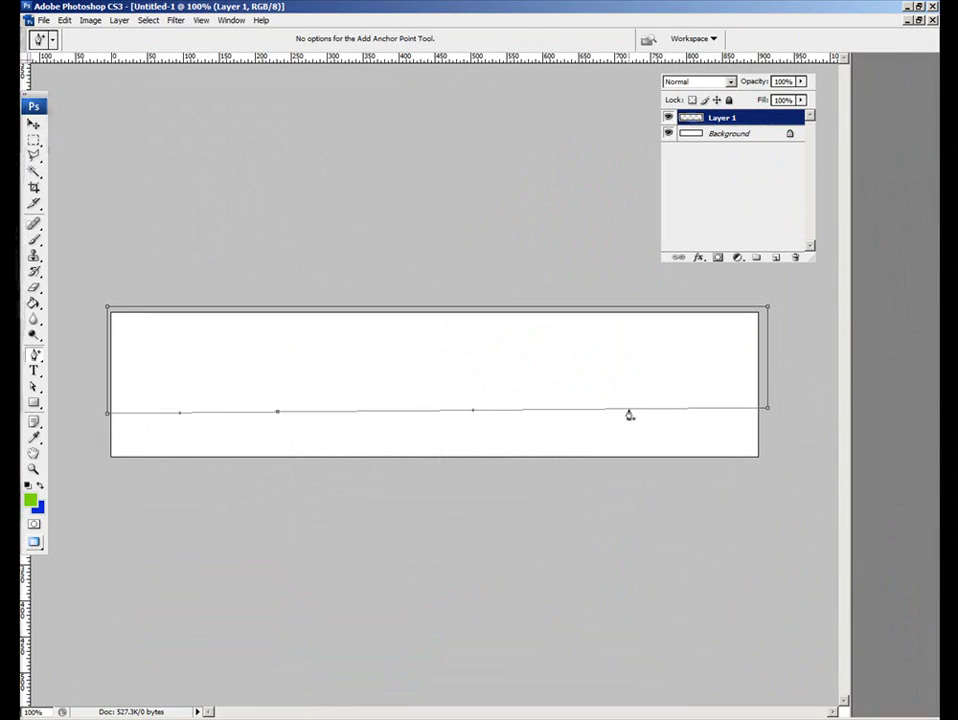
{"action": "left_click", "coordinate": [628, 410]}
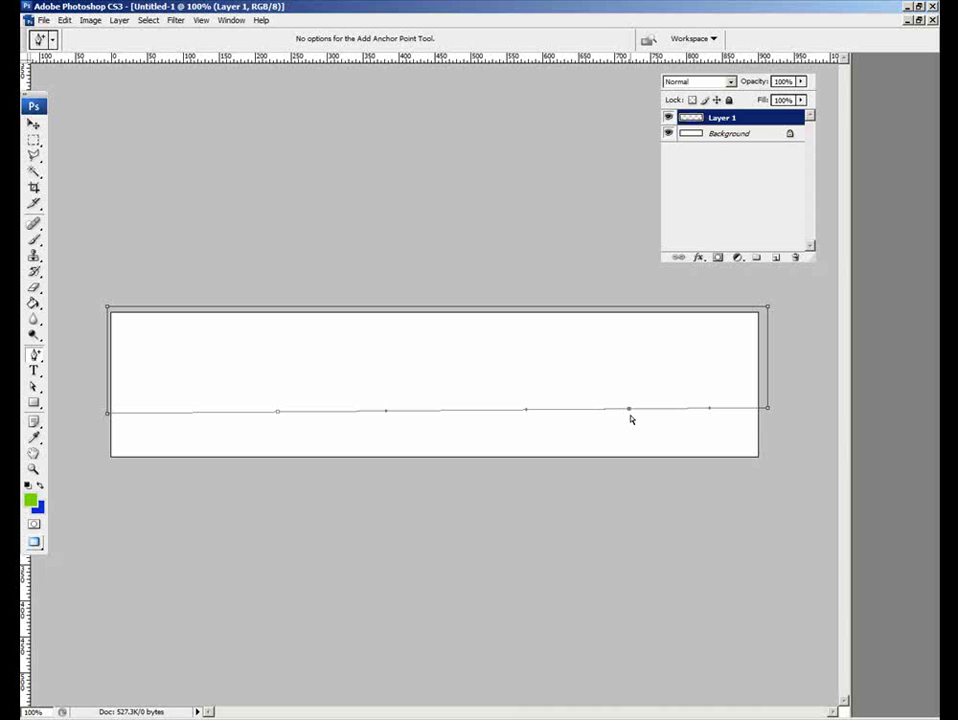
{"action": "left_click_drag", "start_coordinate": [628, 410], "coordinate": [624, 380]}
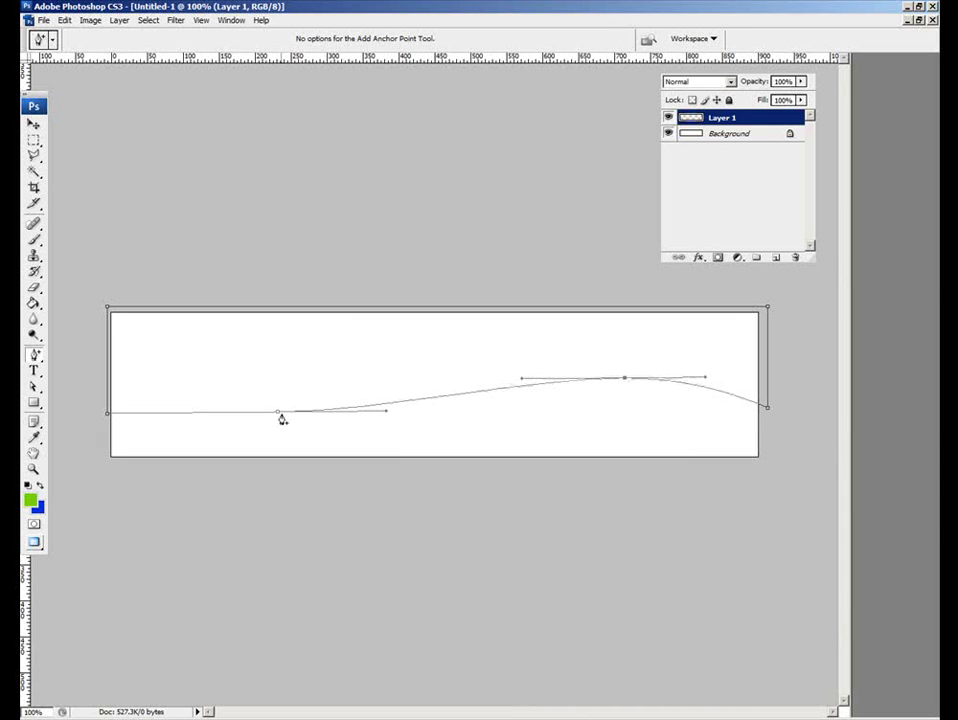
{"action": "left_click_drag", "start_coordinate": [278, 414], "coordinate": [273, 434]}
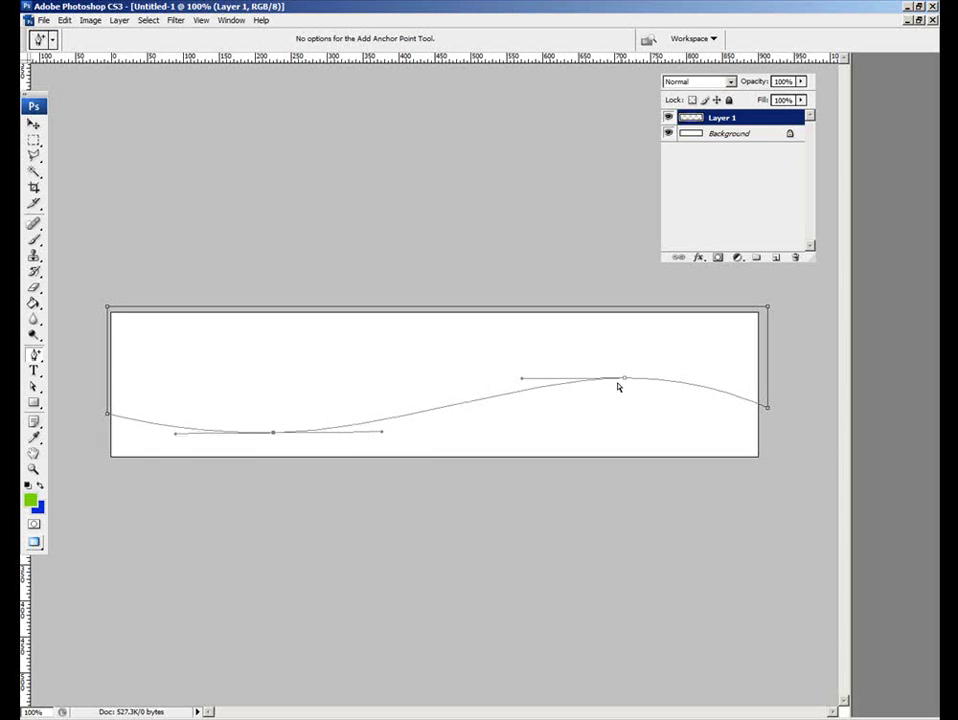
{"action": "mouse_move", "coordinate": [625, 379]}
{"action": "left_mouse_down"}
{"action": "mouse_move", "coordinate": [629, 393]}
{"action": "mouse_move", "coordinate": [611, 396]}
{"action": "left_mouse_up"}
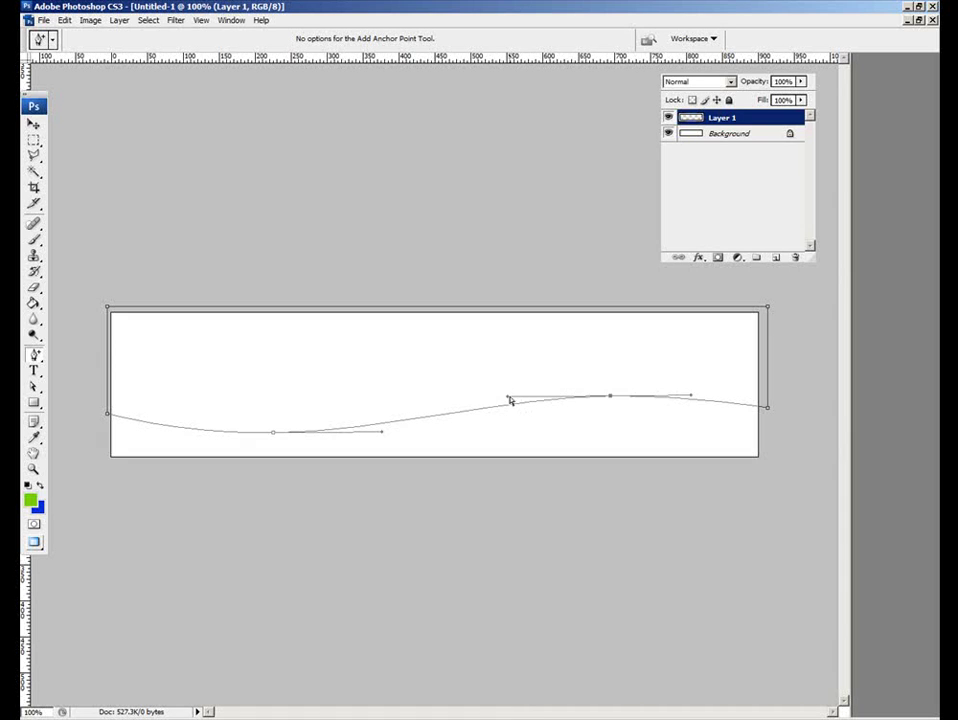
{"action": "mouse_move", "coordinate": [508, 400]}
{"action": "left_mouse_down"}
{"action": "mouse_move", "coordinate": [509, 387]}
{"action": "mouse_move", "coordinate": [509, 414]}
{"action": "mouse_move", "coordinate": [508, 401]}
{"action": "left_mouse_up"}
Step: Convert Work Path into a selection from the Paths panel
{"action": "left_click", "coordinate": [763, 72]}
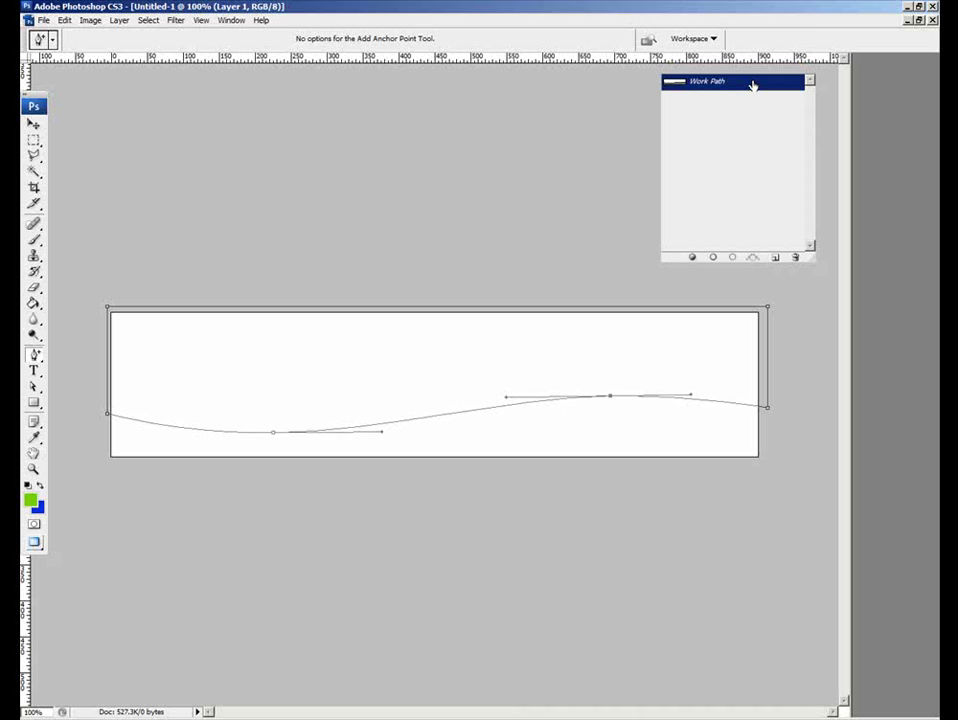
{"action": "right_click", "coordinate": [753, 86]}
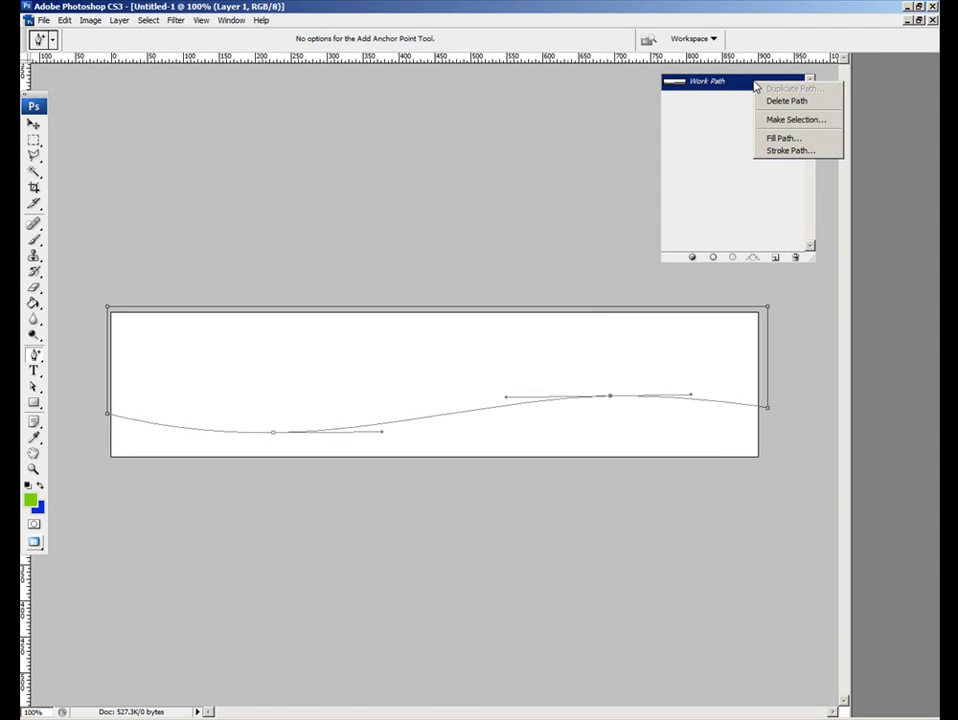
{"action": "left_click", "coordinate": [791, 120]}
{"action": "left_click", "coordinate": [566, 201]}
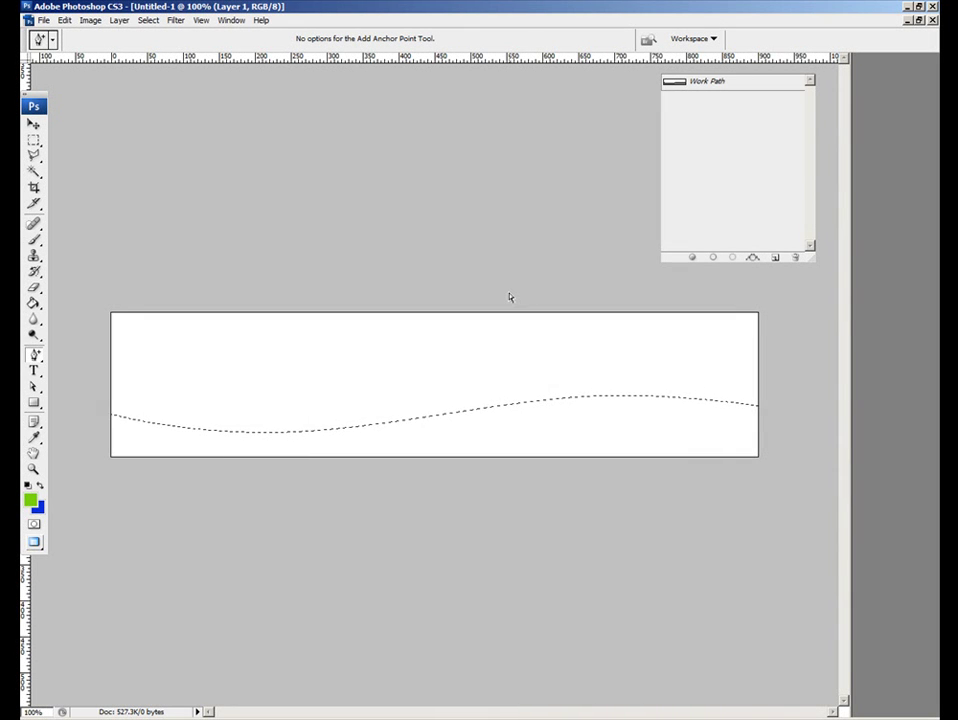
Step: Fill the wave selection with lime green on Layer 1, then deselect with Ctrl+D
{"action": "left_click", "coordinate": [678, 78]}
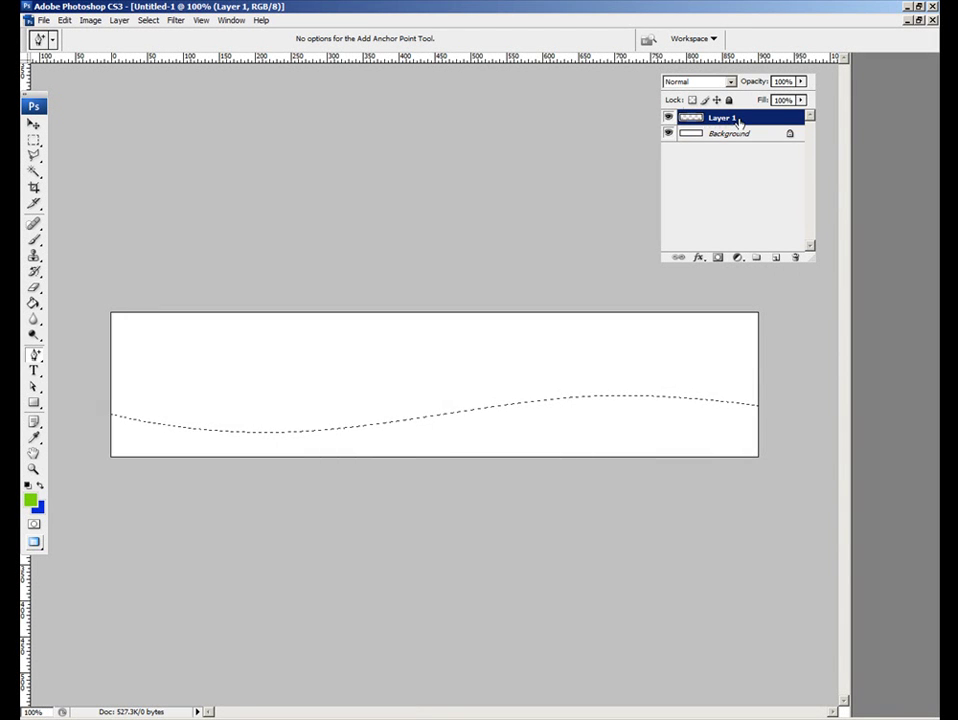
{"action": "left_click", "coordinate": [34, 404]}
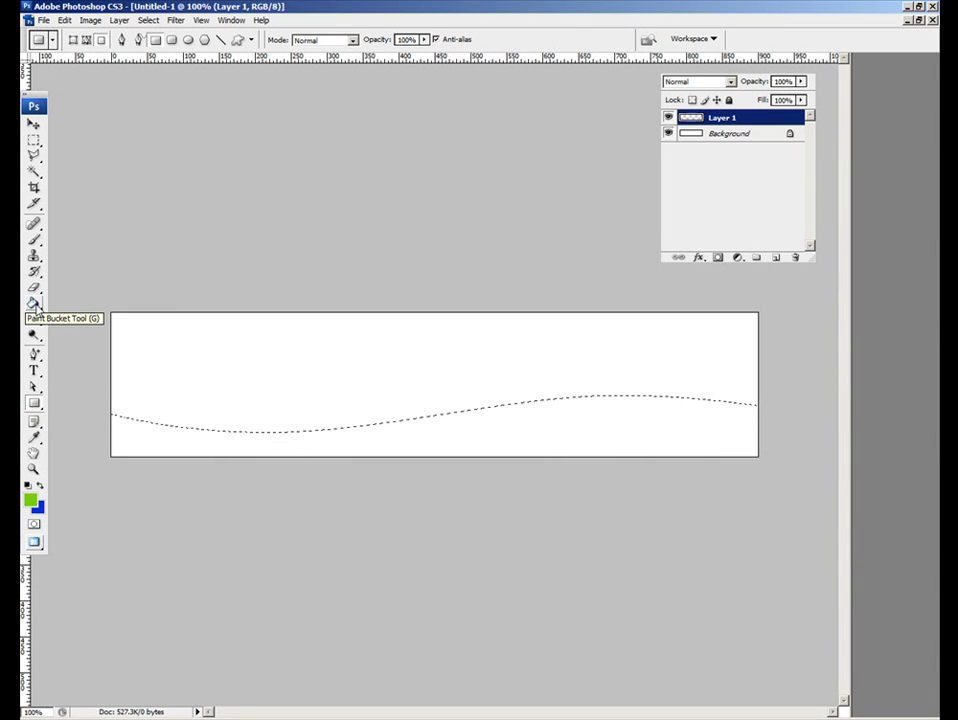
{"action": "left_click_drag", "start_coordinate": [77, 284], "coordinate": [780, 479]}
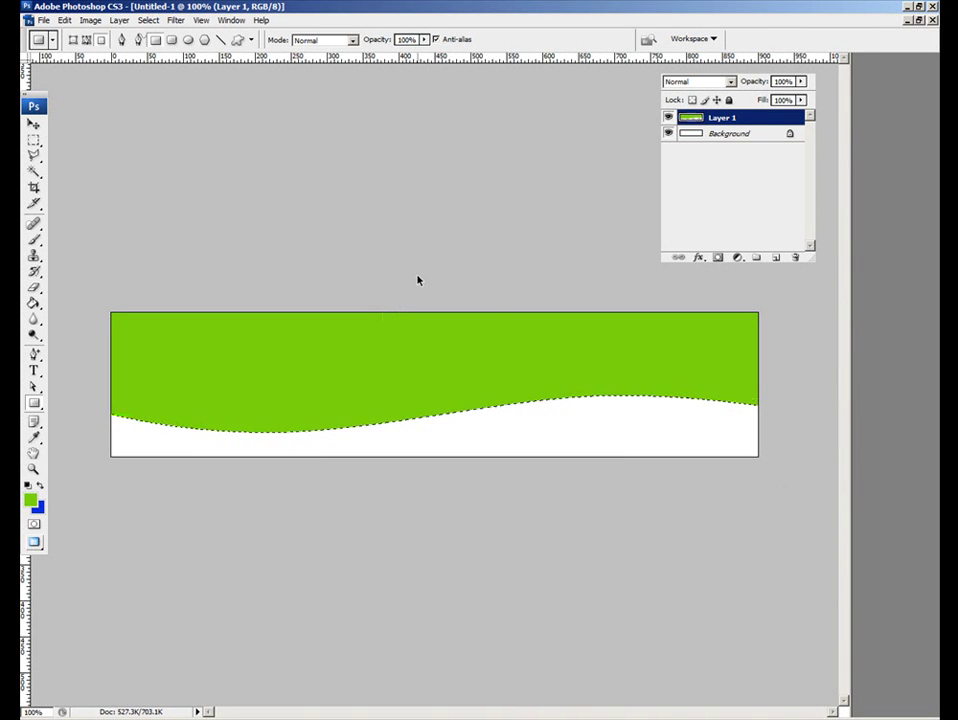
{"action": "key", "text": "ctrl+d"}
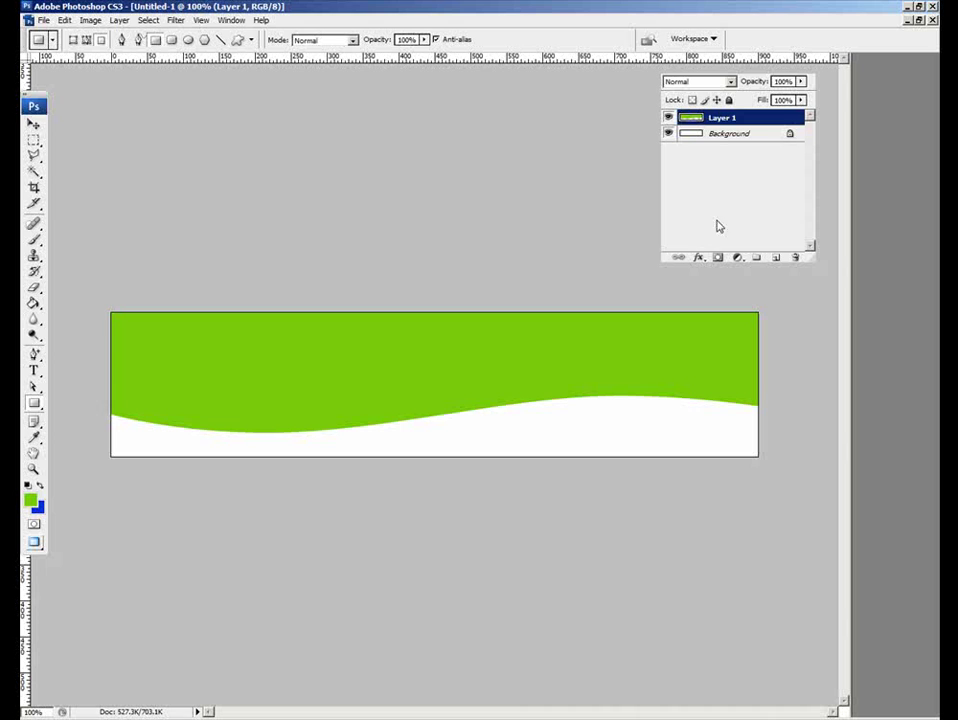
Step: Add a Drop Shadow to Layer 1 with Use Global Light unchecked and a 90° angle
{"action": "left_click", "coordinate": [699, 258]}
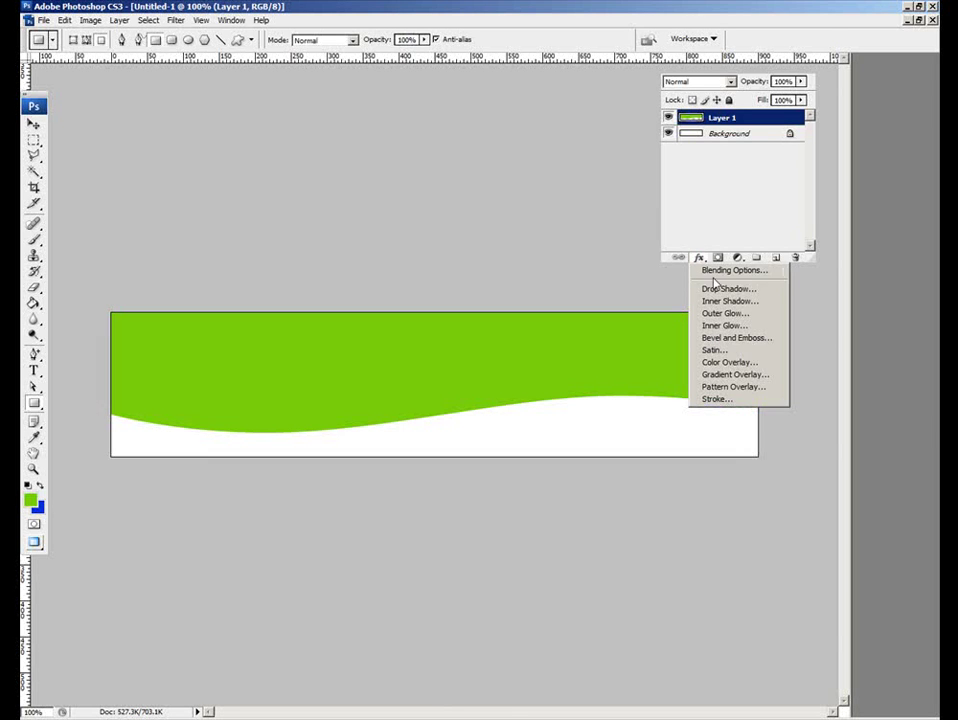
{"action": "left_click", "coordinate": [712, 283]}
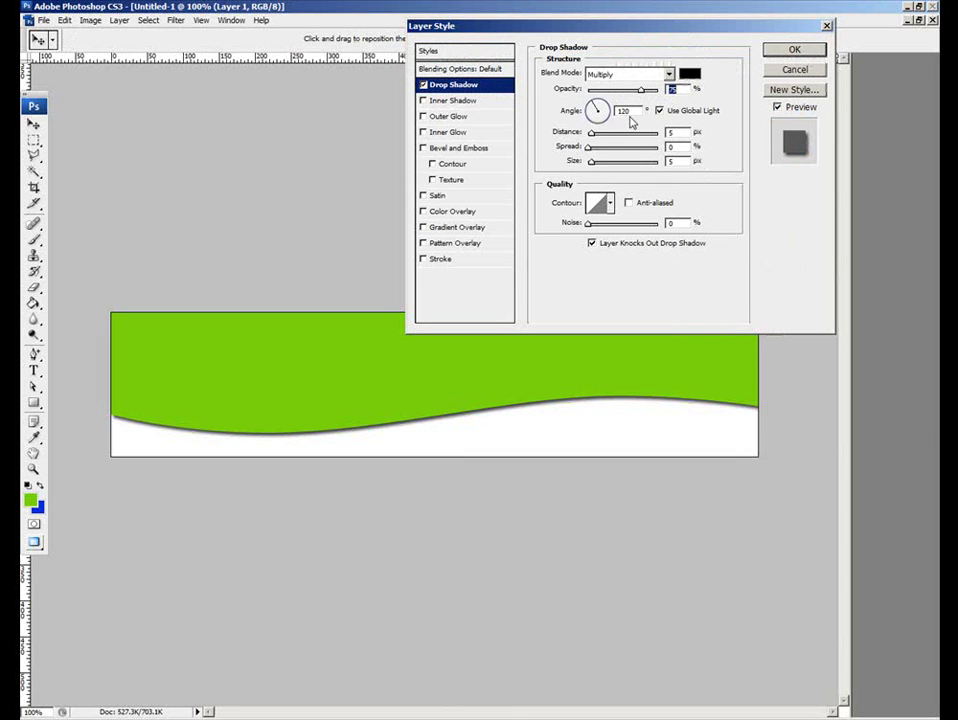
{"action": "left_click", "coordinate": [659, 110]}
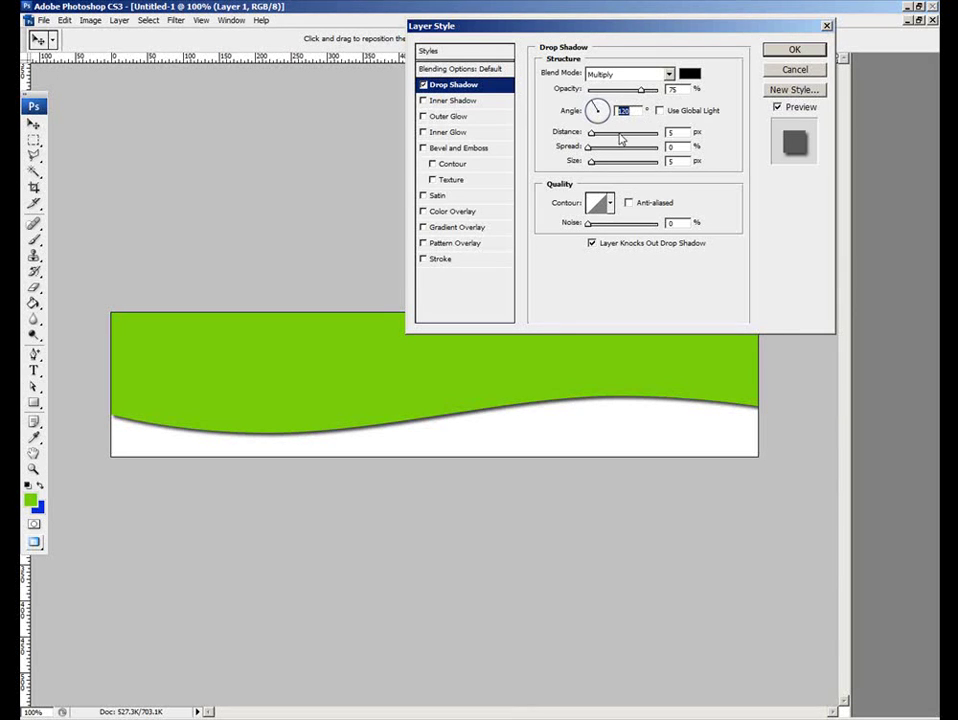
{"action": "left_click", "coordinate": [600, 111]}
{"action": "type", "text": "0"}
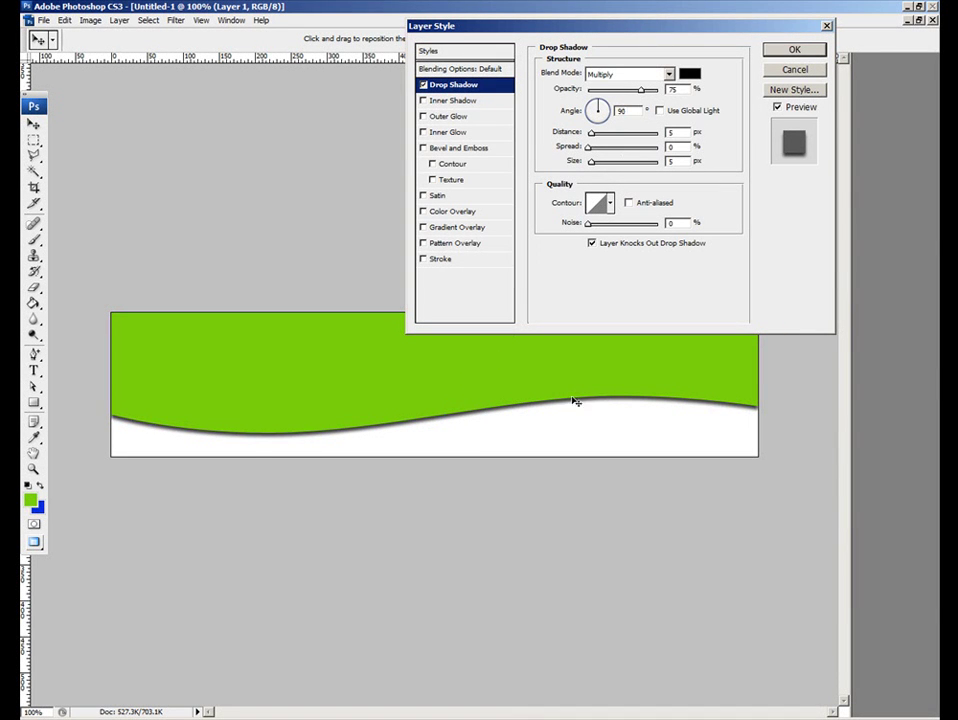
{"action": "left_click", "coordinate": [659, 110]}
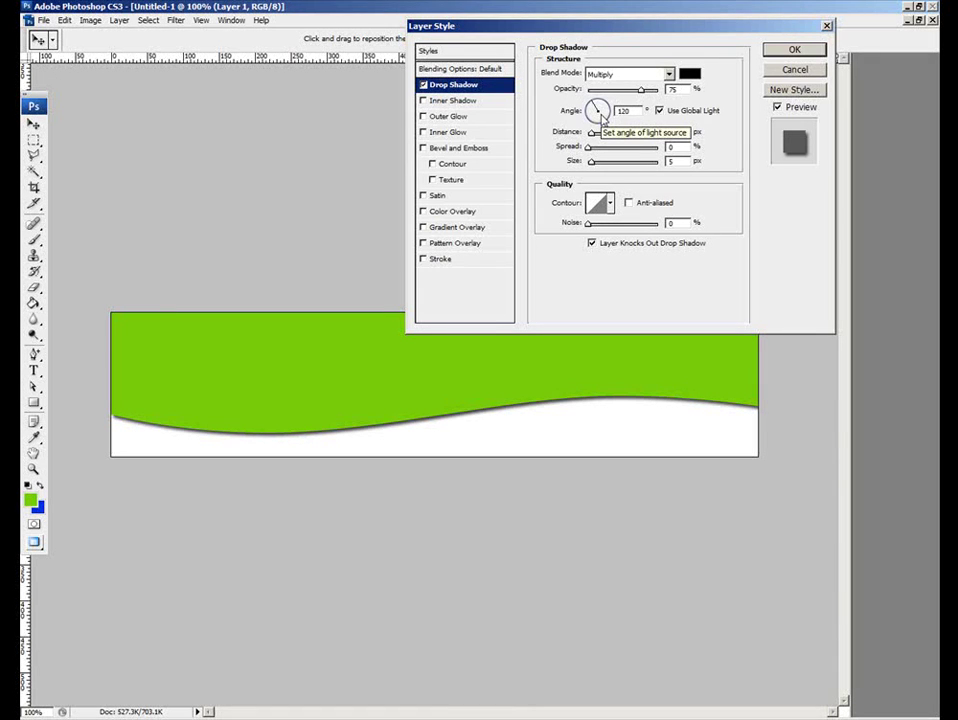
{"action": "left_click", "coordinate": [659, 110]}
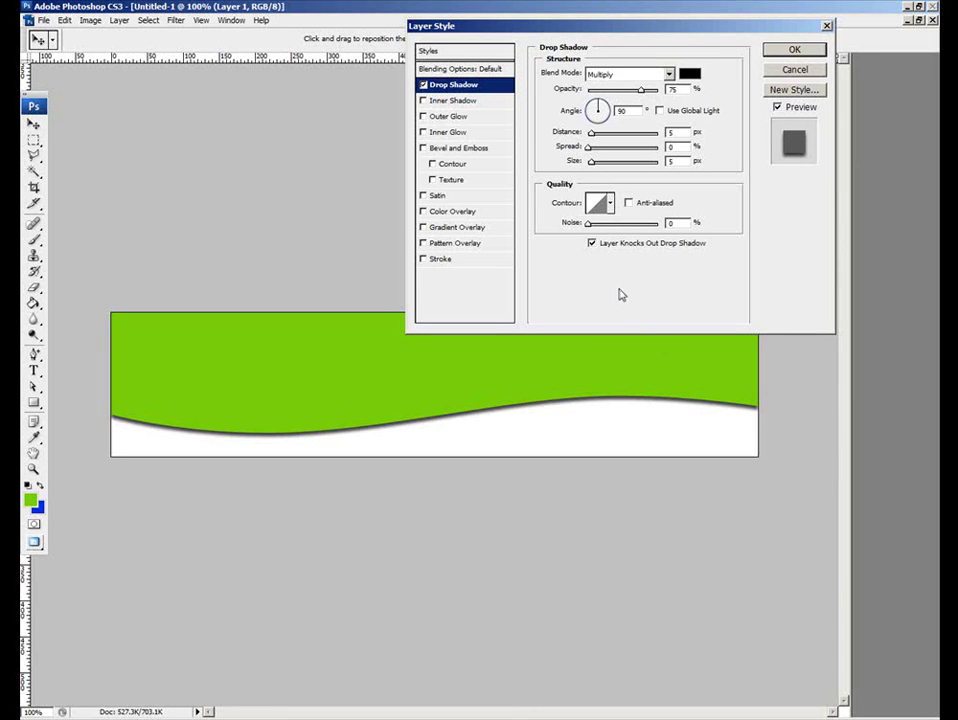
Step: Add a 1 px inside Stroke in dark green 599708 and apply it with the drop shadow
{"action": "left_click", "coordinate": [423, 259]}
{"action": "left_click", "coordinate": [444, 260]}
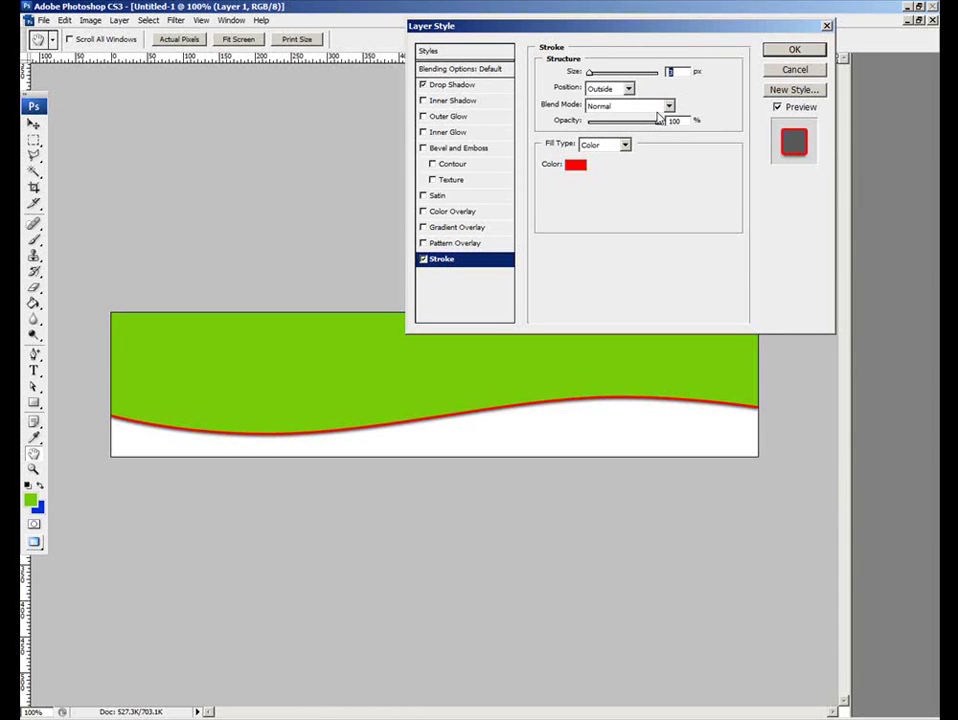
{"action": "left_click", "coordinate": [575, 164]}
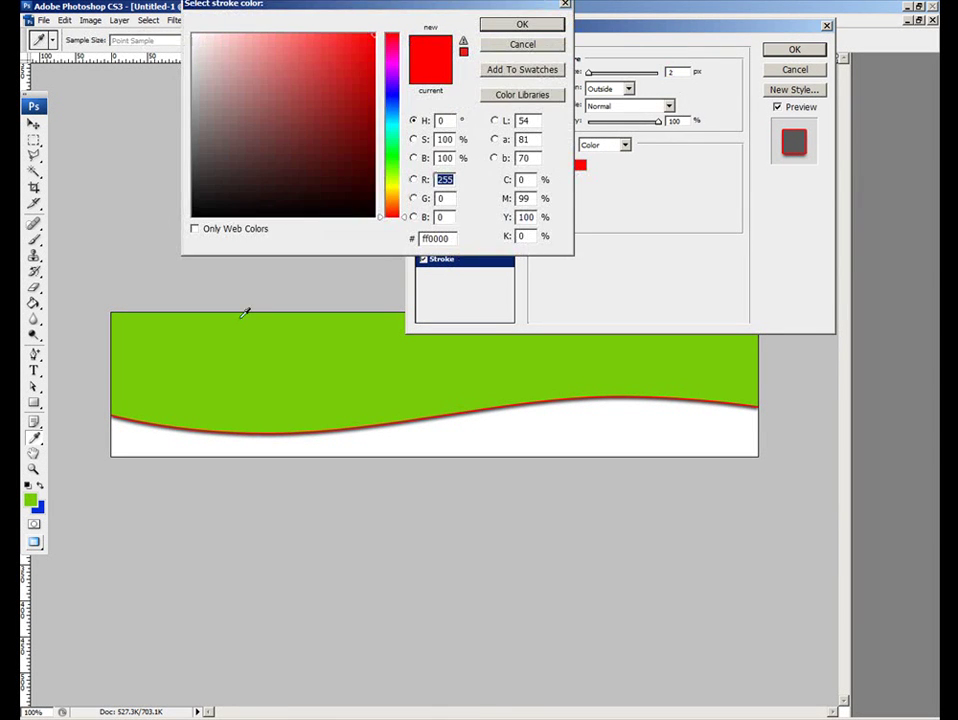
{"action": "left_click", "coordinate": [172, 369]}
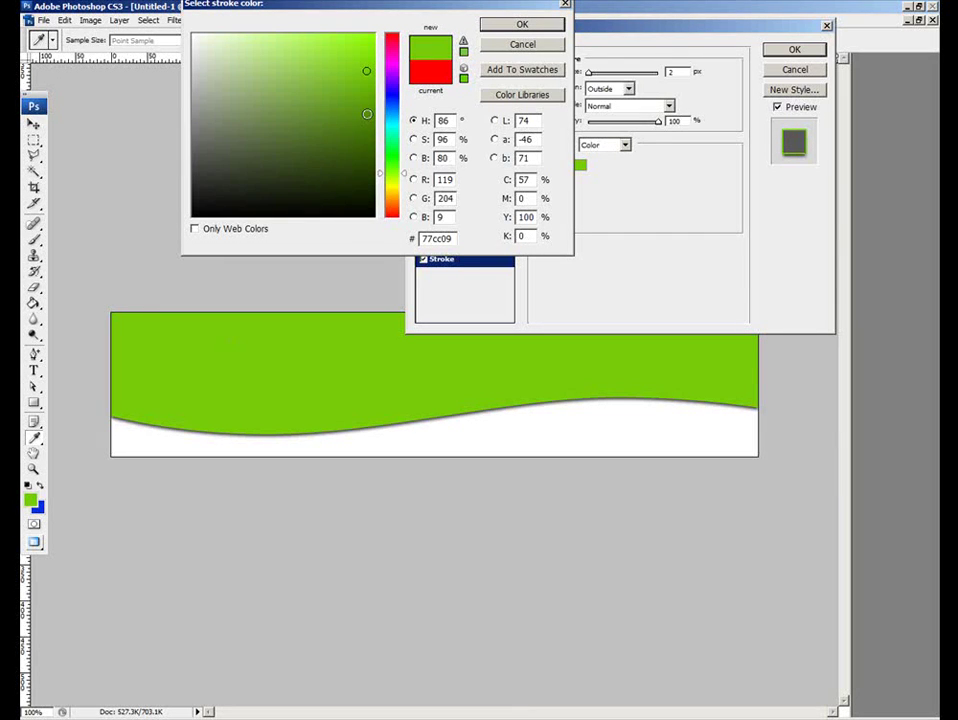
{"action": "left_click", "coordinate": [367, 114]}
{"action": "left_click", "coordinate": [366, 108]}
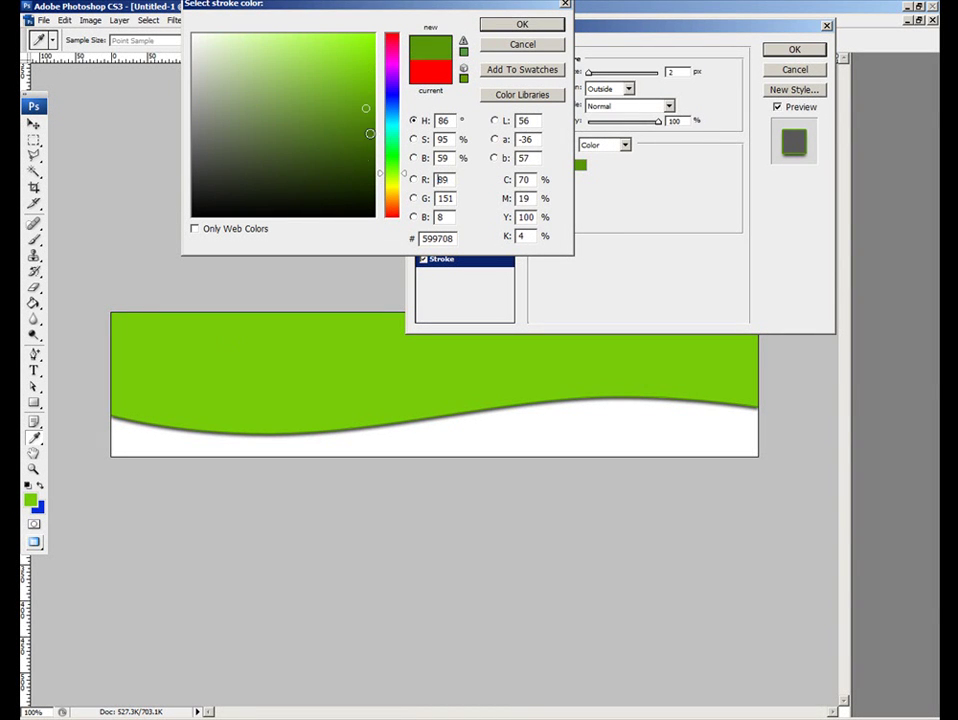
{"action": "left_click", "coordinate": [521, 24]}
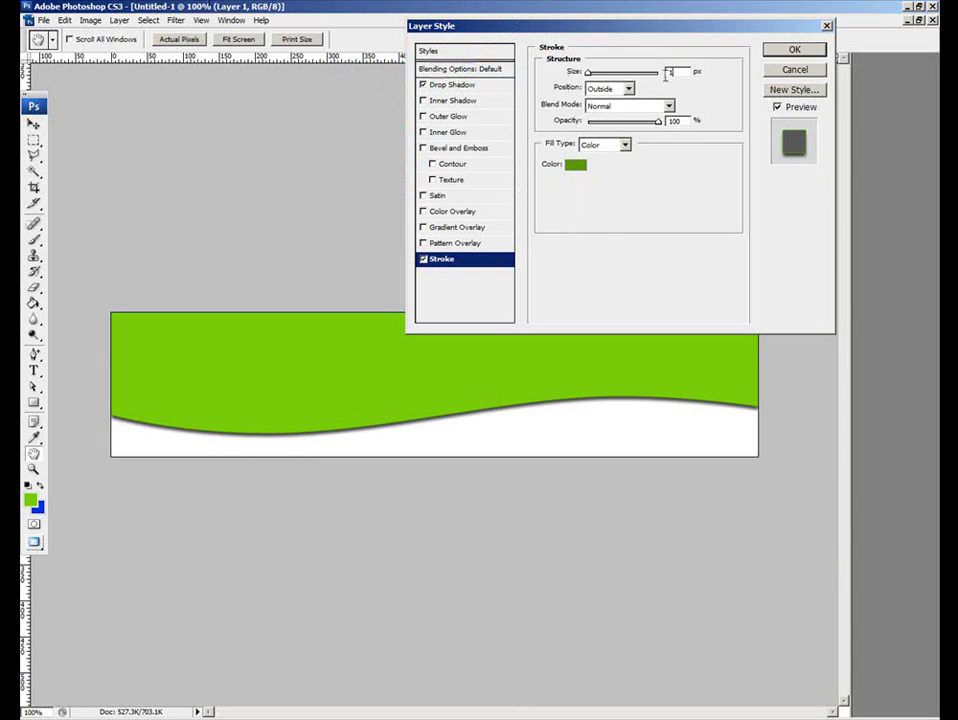
{"action": "left_click", "coordinate": [628, 89]}
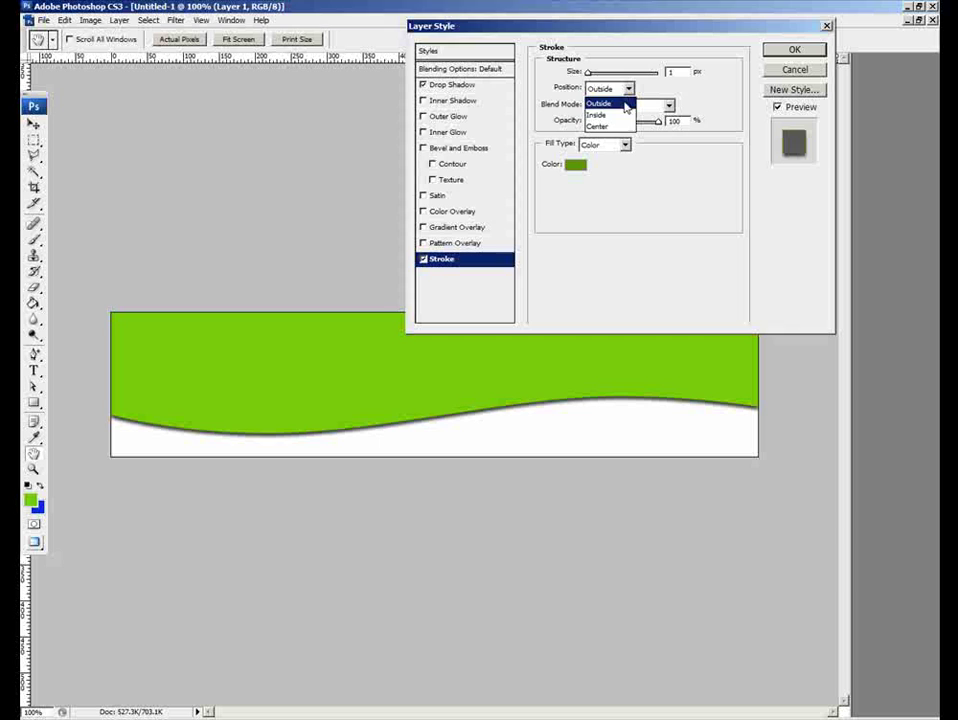
{"action": "left_click", "coordinate": [619, 116]}
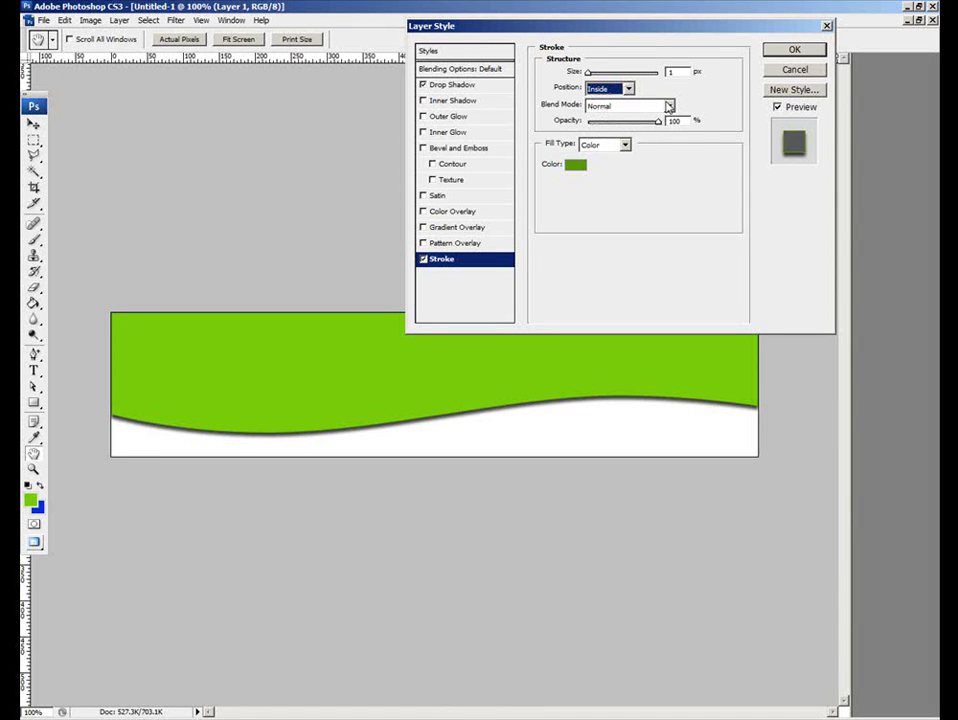
{"action": "left_click", "coordinate": [795, 51]}
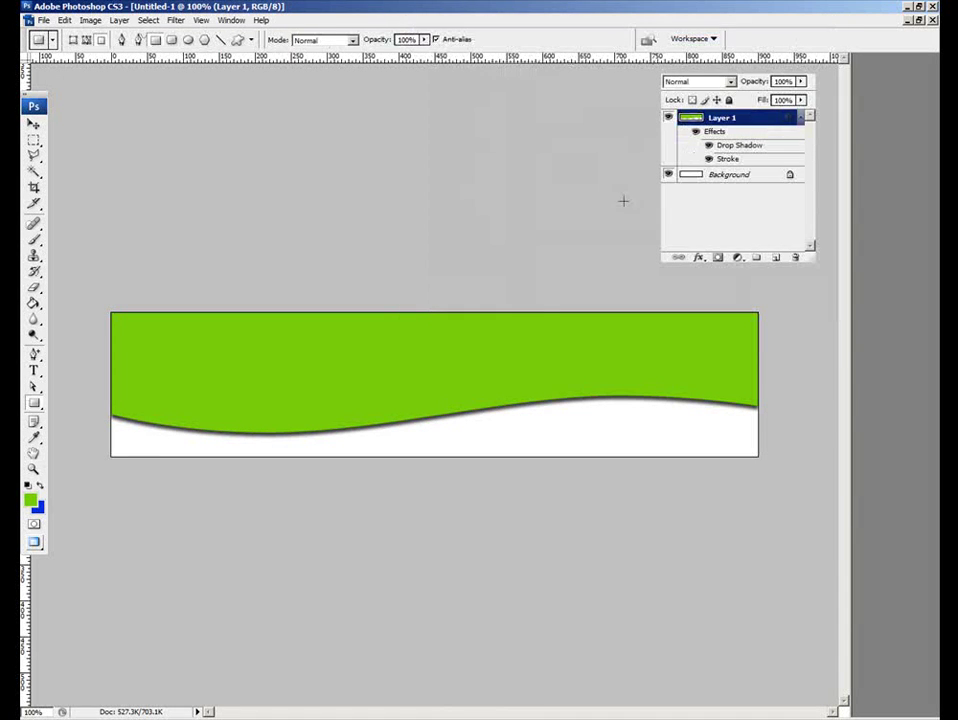
{"action": "left_click", "coordinate": [708, 146]}
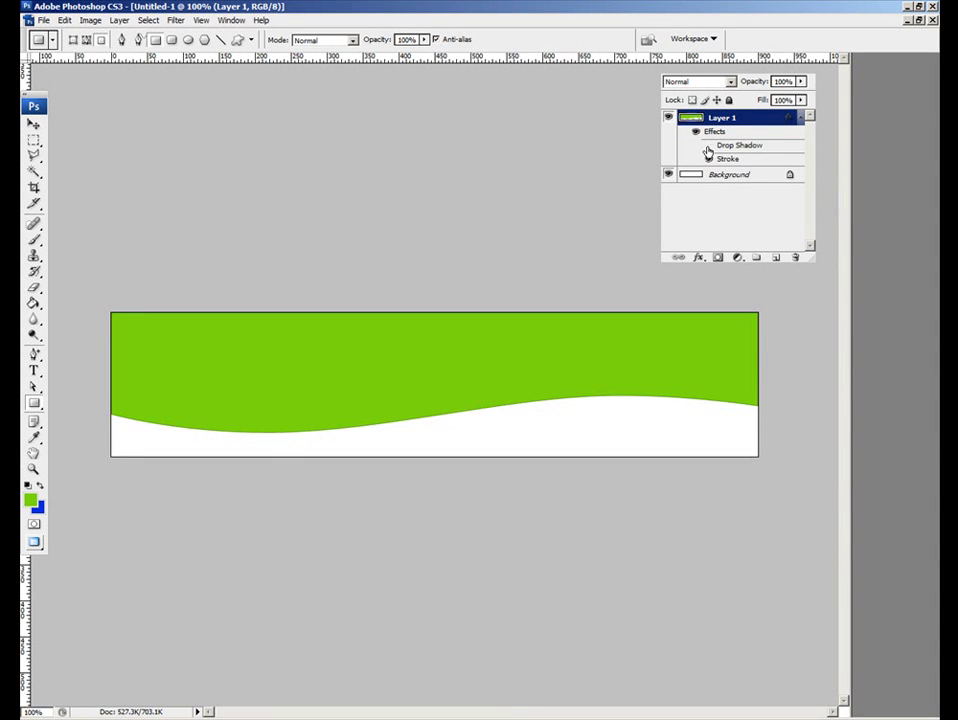
{"action": "left_click", "coordinate": [708, 147]}
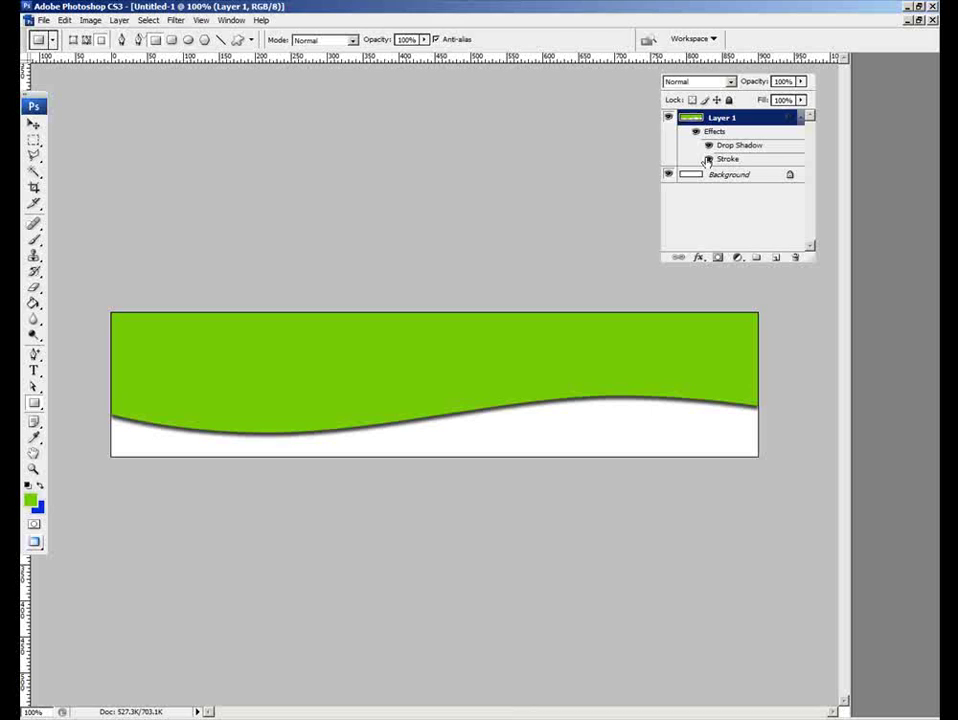
{"action": "left_click", "coordinate": [708, 147]}
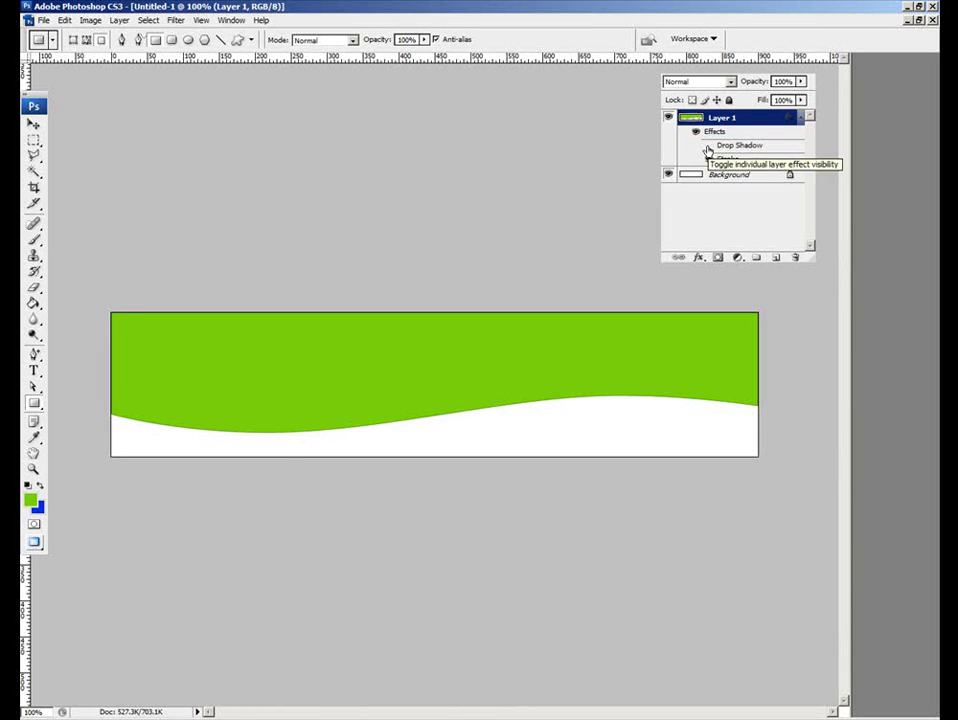
{"action": "left_click", "coordinate": [708, 147]}
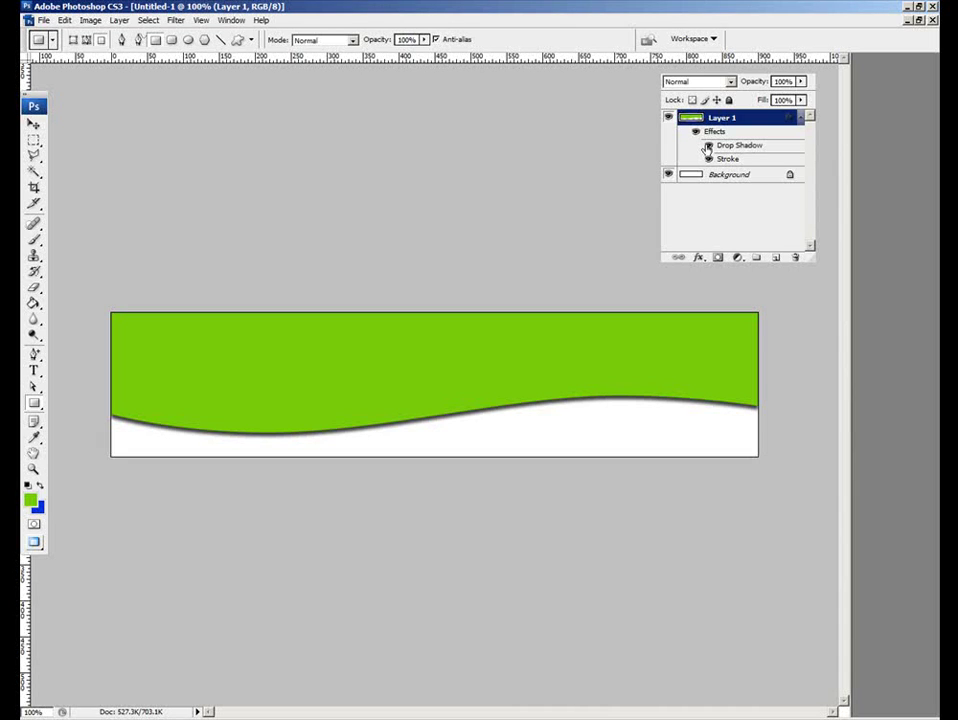
Step: Add a new layer above the wave and set the foreground colour to white
{"action": "left_click", "coordinate": [776, 259]}
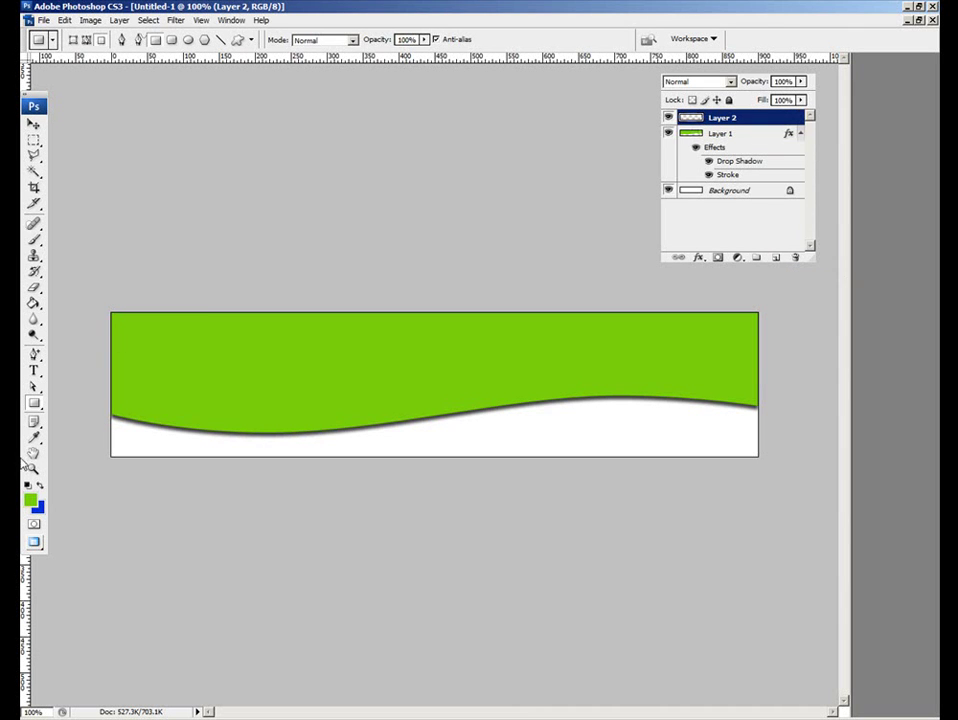
{"action": "left_click", "coordinate": [33, 502]}
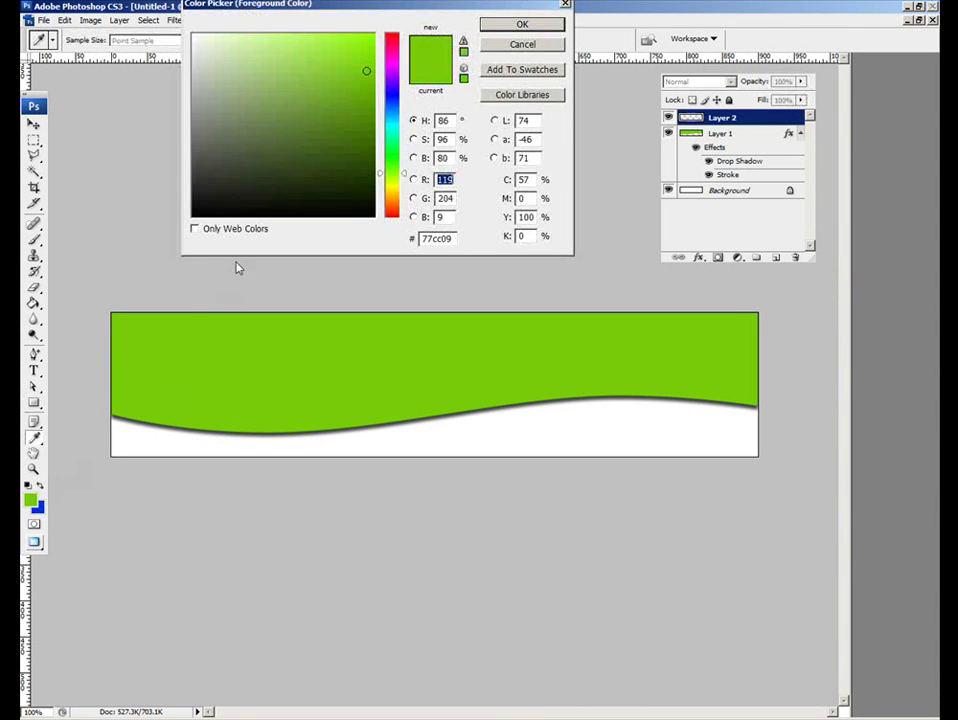
{"action": "left_click", "coordinate": [193, 12]}
{"action": "left_click", "coordinate": [520, 24]}
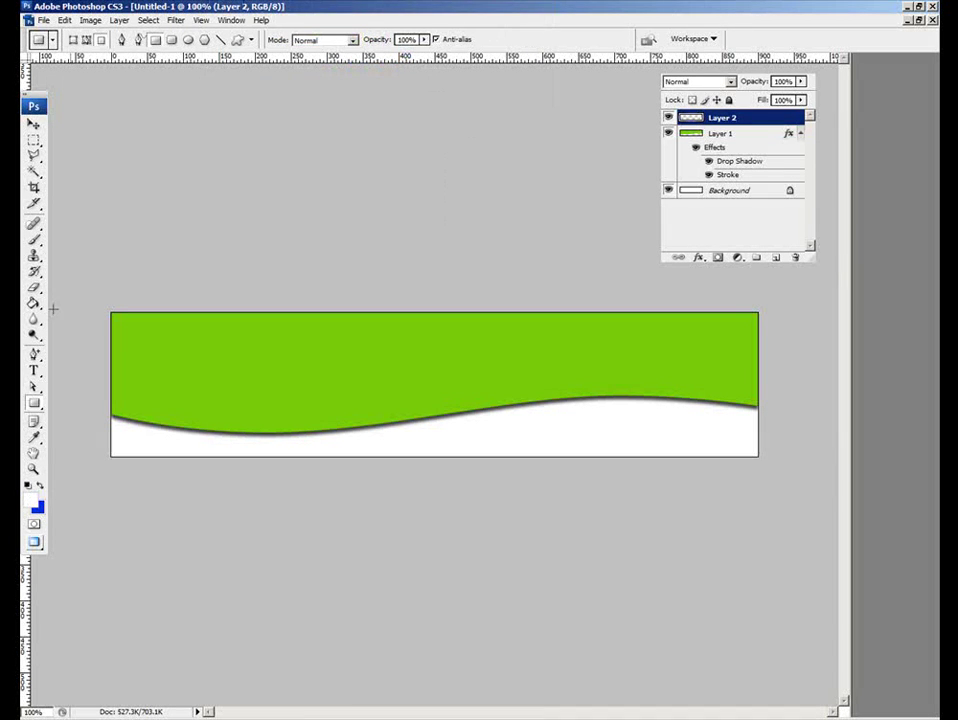
Step: Type 'My Web Site' in Impact 48 pt on the banner's left and commit it
{"action": "key", "text": "t"}
{"action": "left_click", "coordinate": [145, 358]}
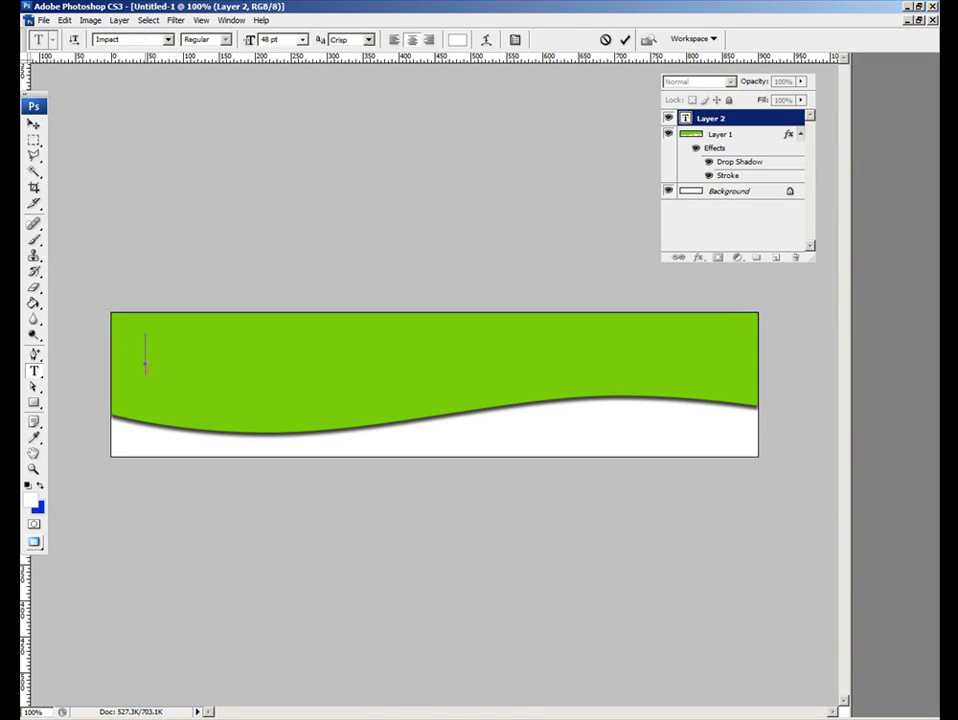
{"action": "type", "text": "My Web"}
{"action": "type", "text": " Site"}
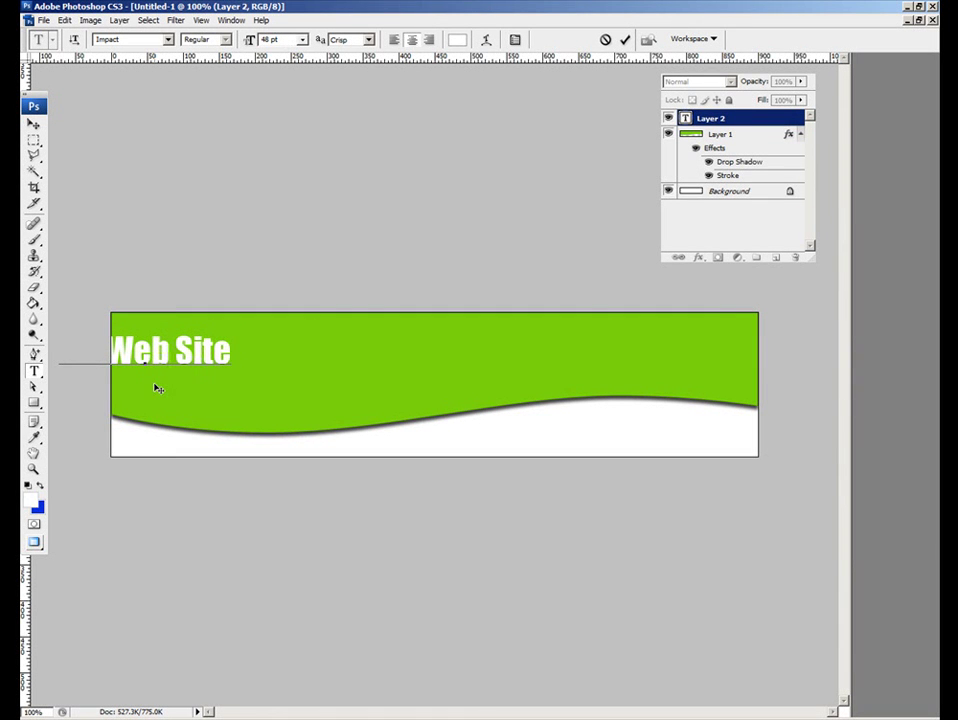
{"action": "left_click", "coordinate": [624, 39]}
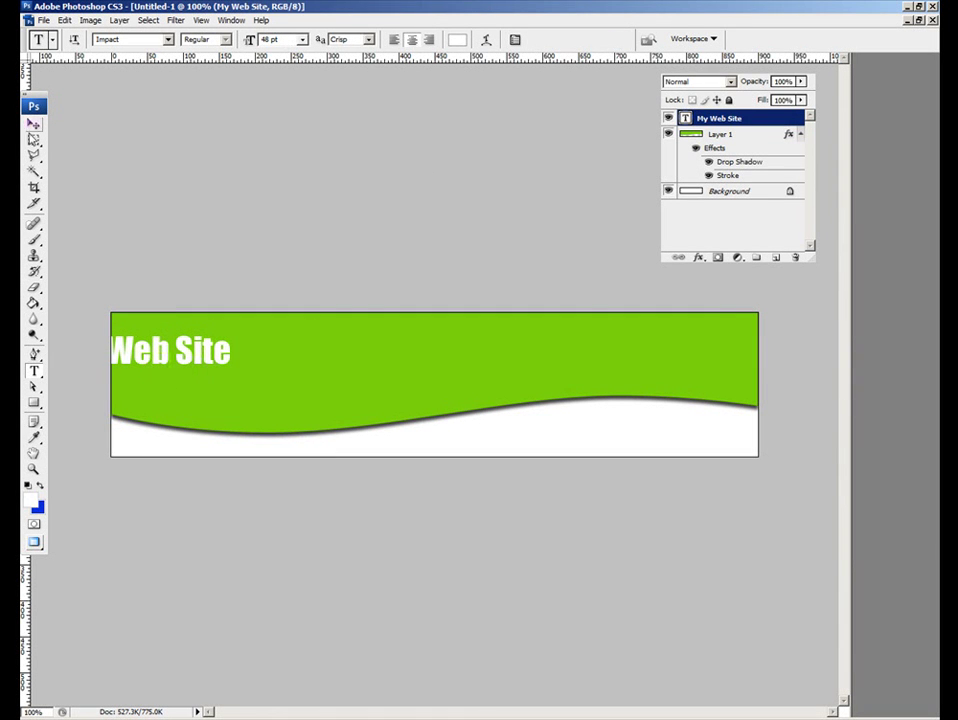
Step: Nudge the 'My Web Site' title right and give it a Drop Shadow
{"action": "left_click", "coordinate": [34, 124]}
{"action": "left_click_drag", "start_coordinate": [205, 352], "coordinate": [270, 358]}
{"action": "left_click", "coordinate": [699, 258]}
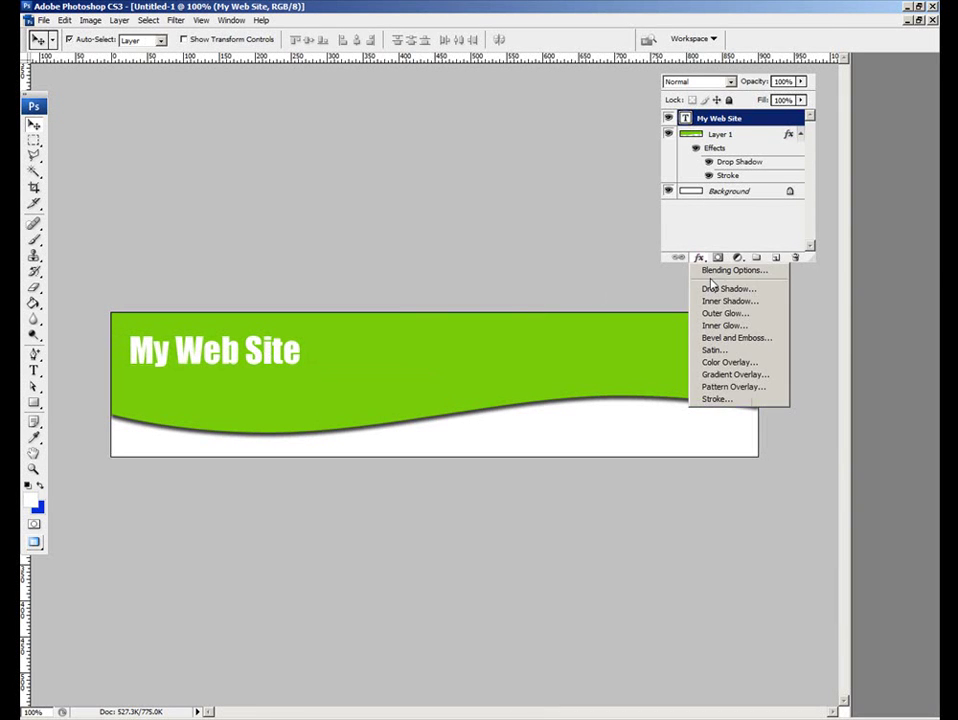
{"action": "left_click", "coordinate": [714, 289]}
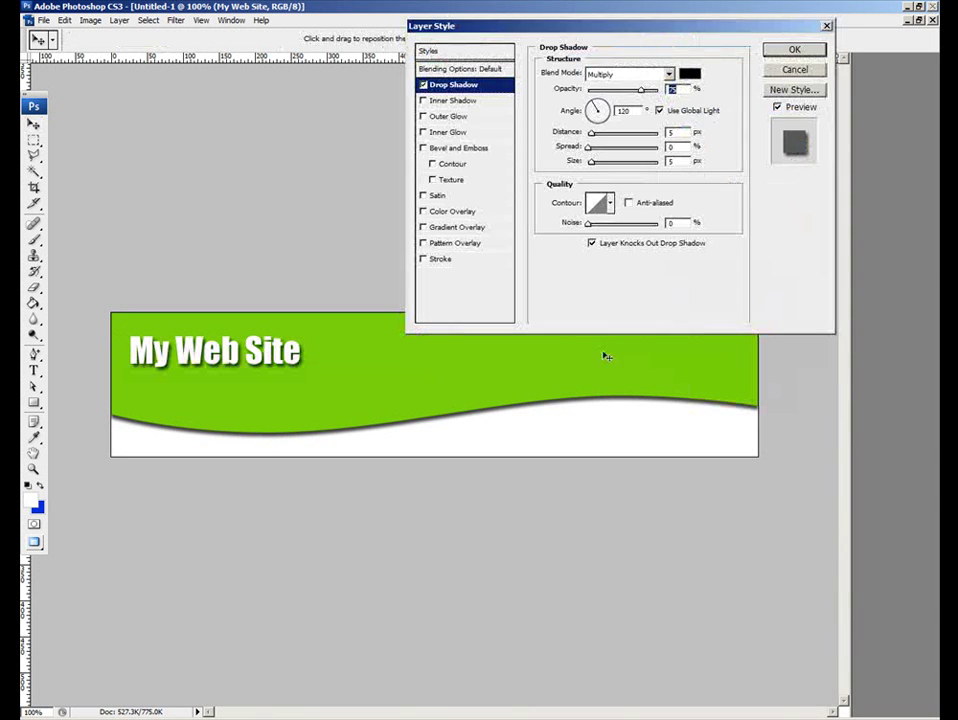
{"action": "left_click", "coordinate": [795, 48]}
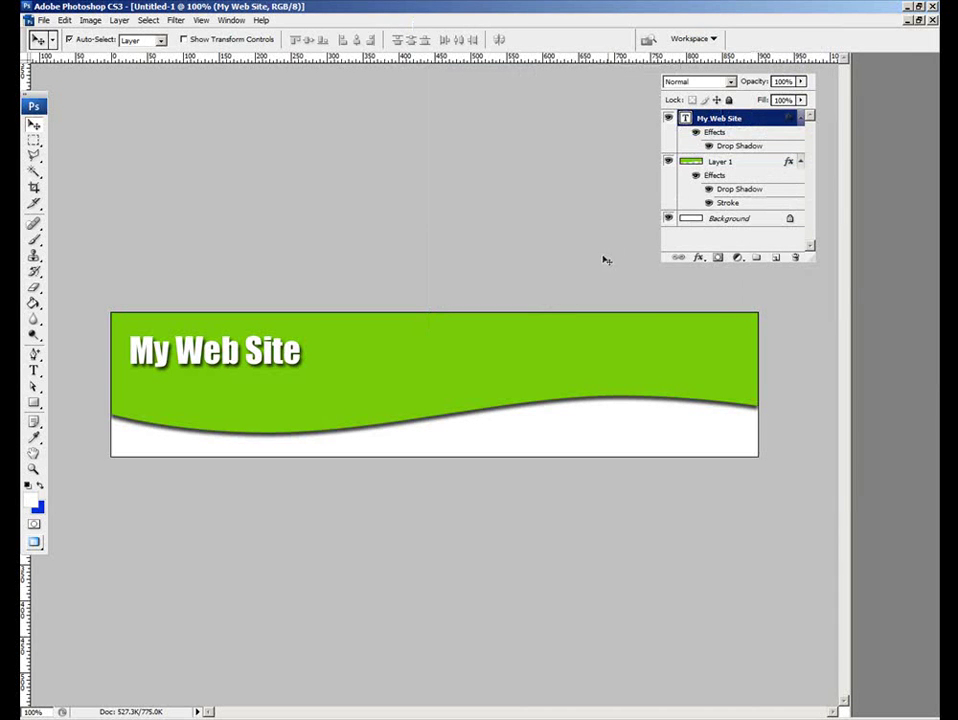
Step: Load the green wave from Layer 1 as a selection and bring up the dreamstime office photo
{"action": "left_click", "coordinate": [692, 163], "text": "ctrl"}
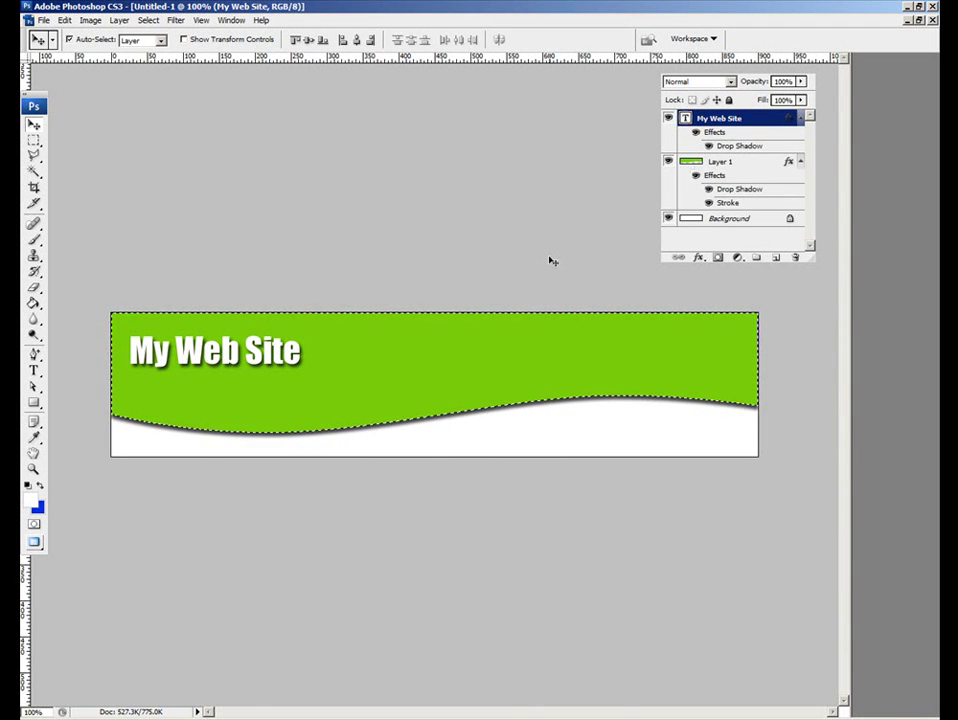
{"action": "left_click", "coordinate": [918, 20]}
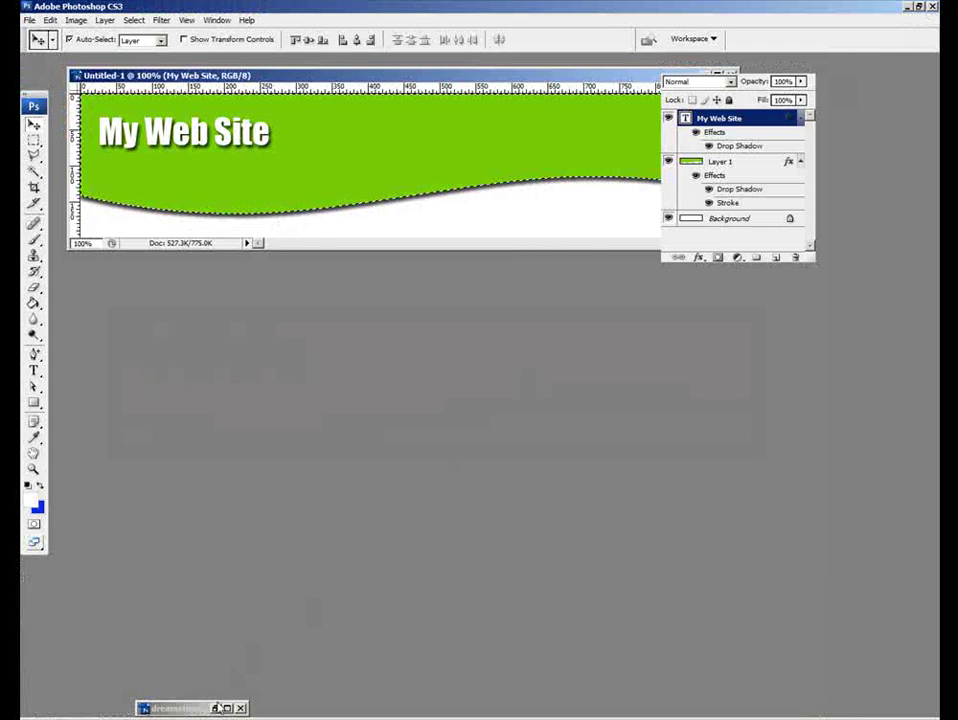
{"action": "left_click", "coordinate": [228, 708]}
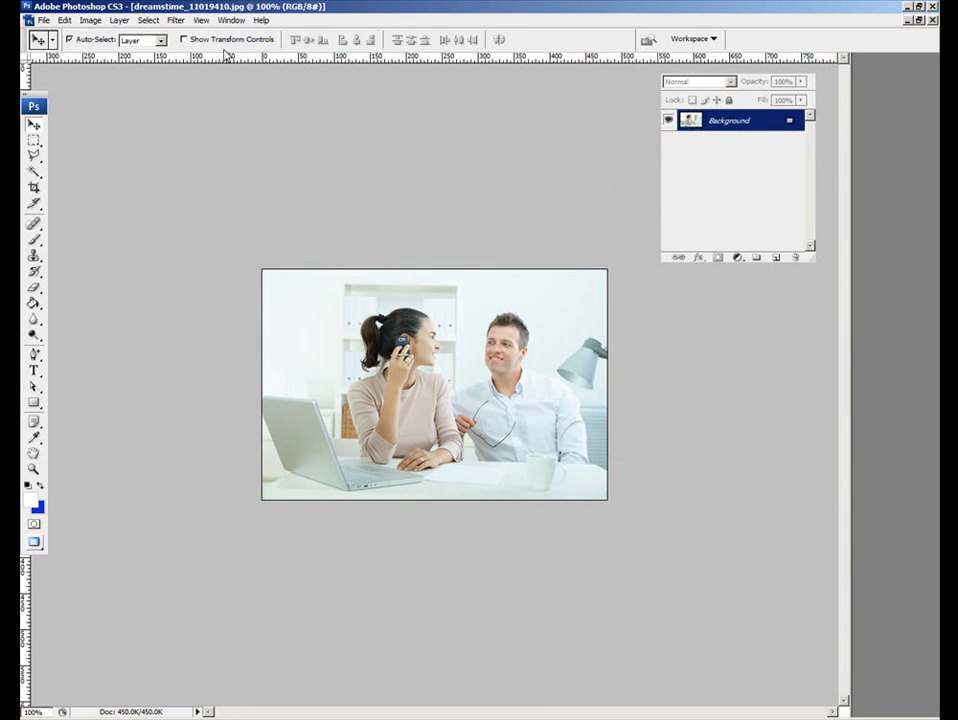
Step: Select all of the office photo, copy it, and return to the Untitled-1 banner
{"action": "left_click", "coordinate": [148, 20]}
{"action": "left_click", "coordinate": [158, 34]}
{"action": "left_click", "coordinate": [64, 20]}
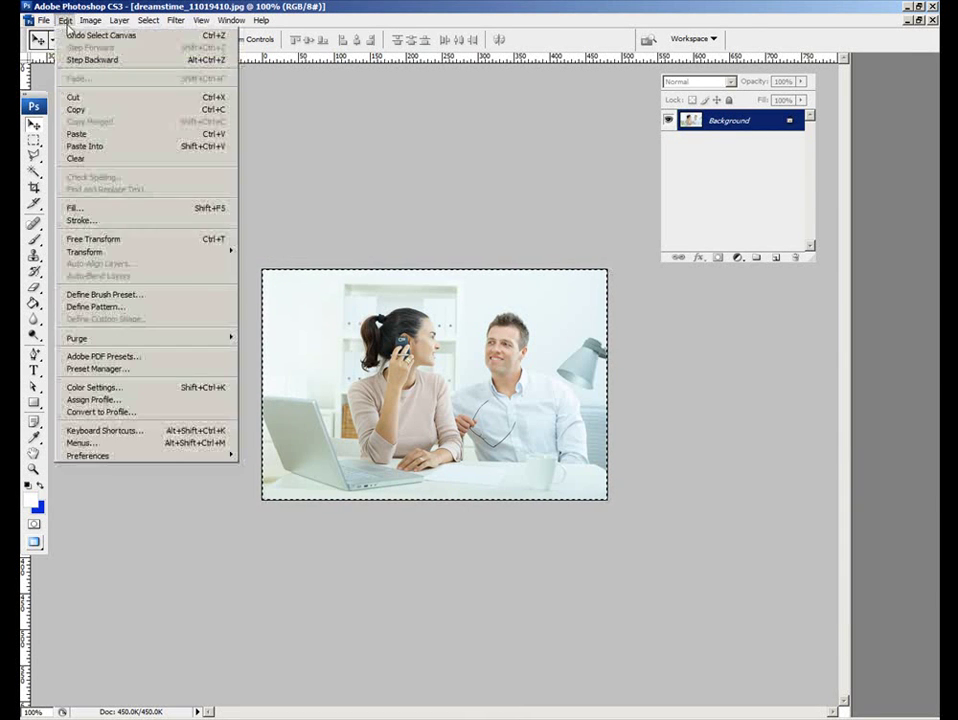
{"action": "left_click", "coordinate": [87, 108]}
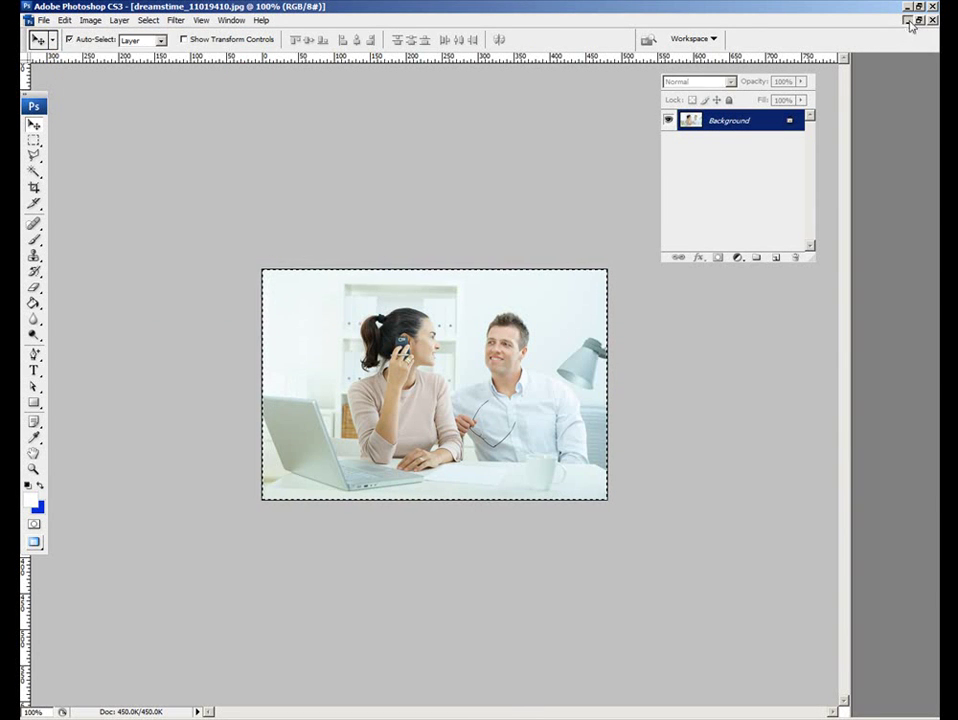
{"action": "left_click", "coordinate": [909, 18]}
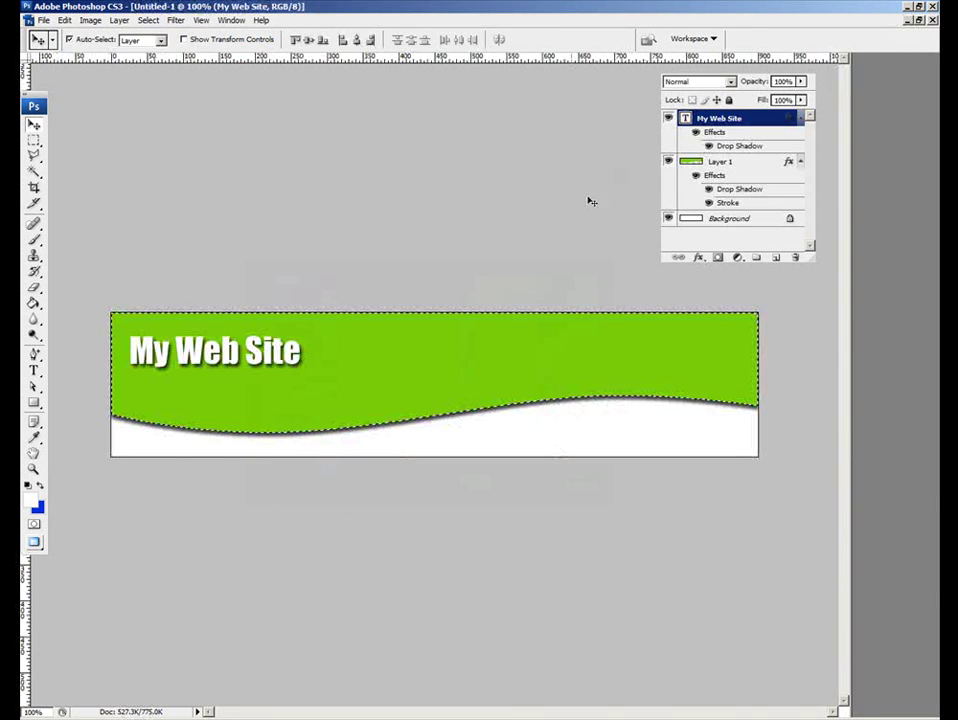
Step: Add a new layer above the wave, paste the office photo into the wave selection, and shift it right
{"action": "left_click", "coordinate": [734, 162]}
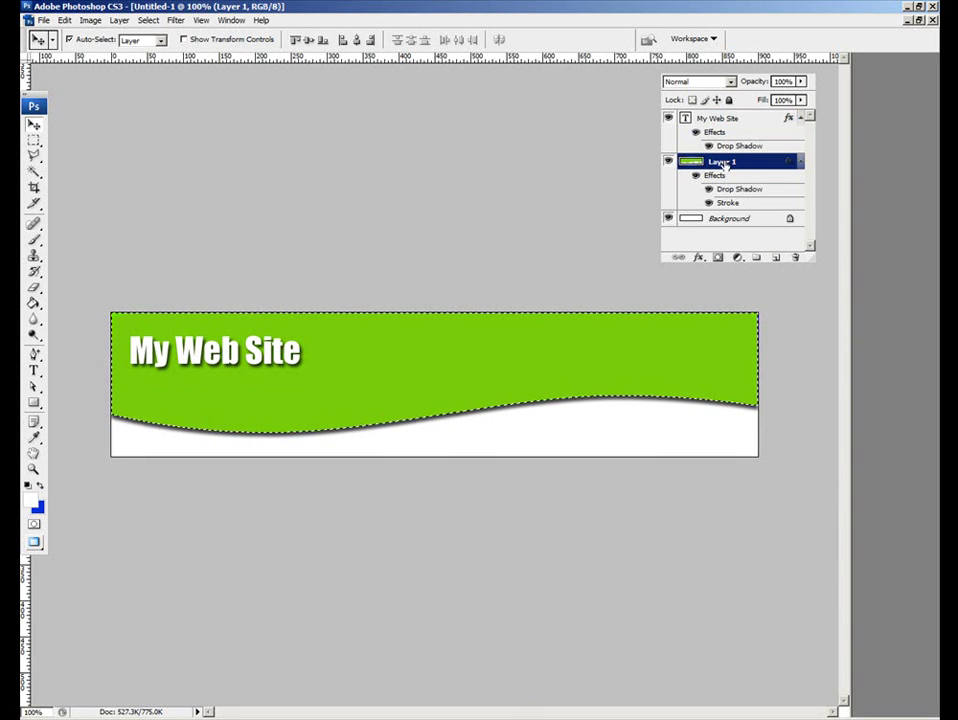
{"action": "left_click", "coordinate": [777, 258]}
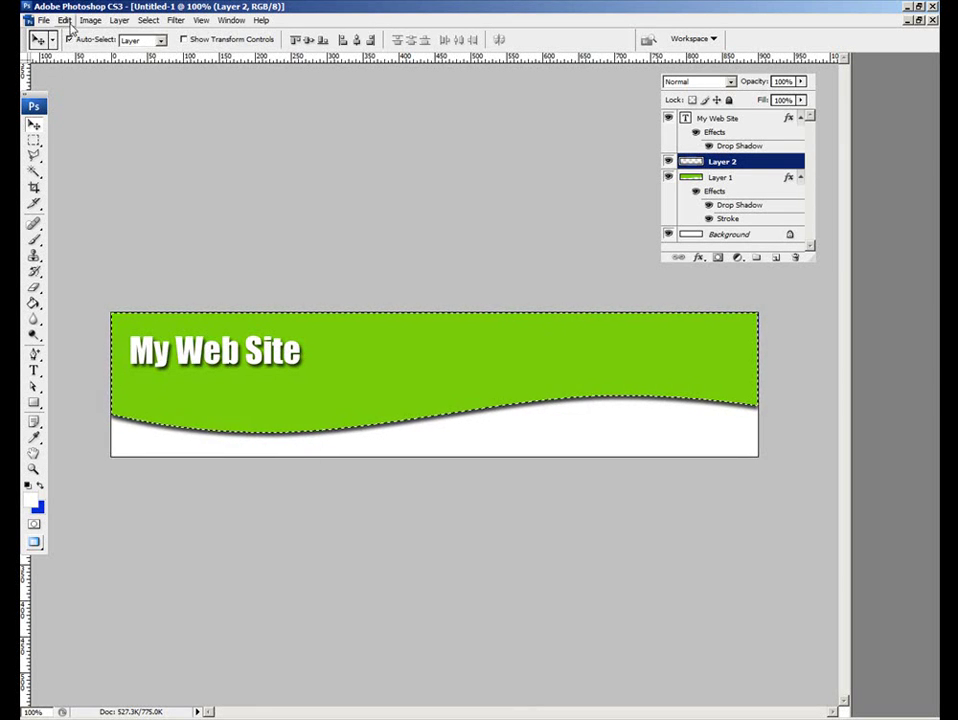
{"action": "left_click", "coordinate": [64, 20]}
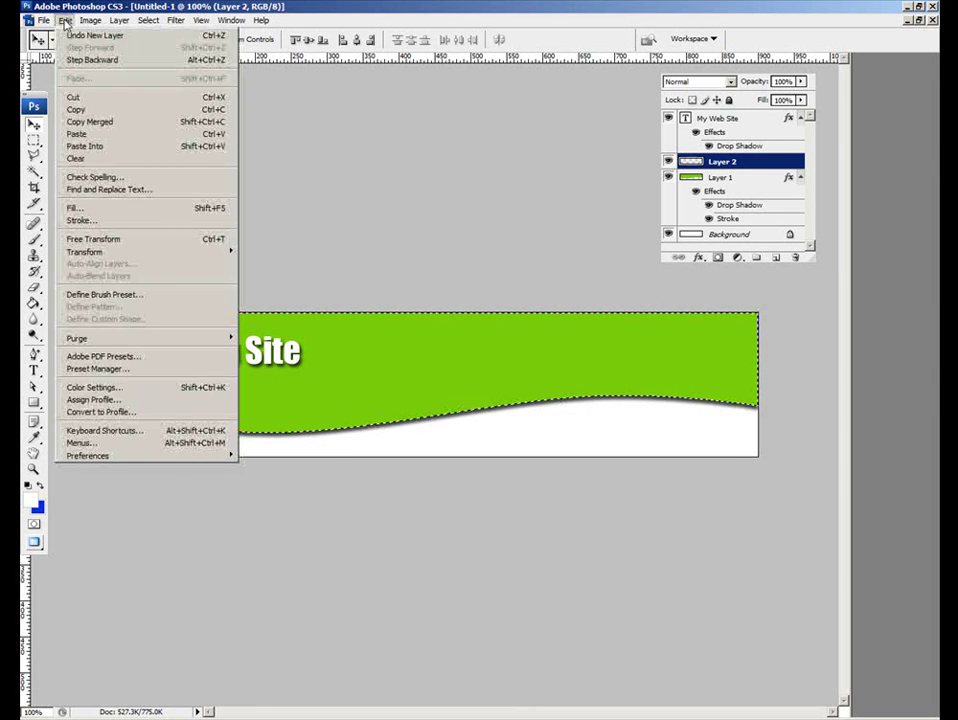
{"action": "left_click", "coordinate": [88, 147]}
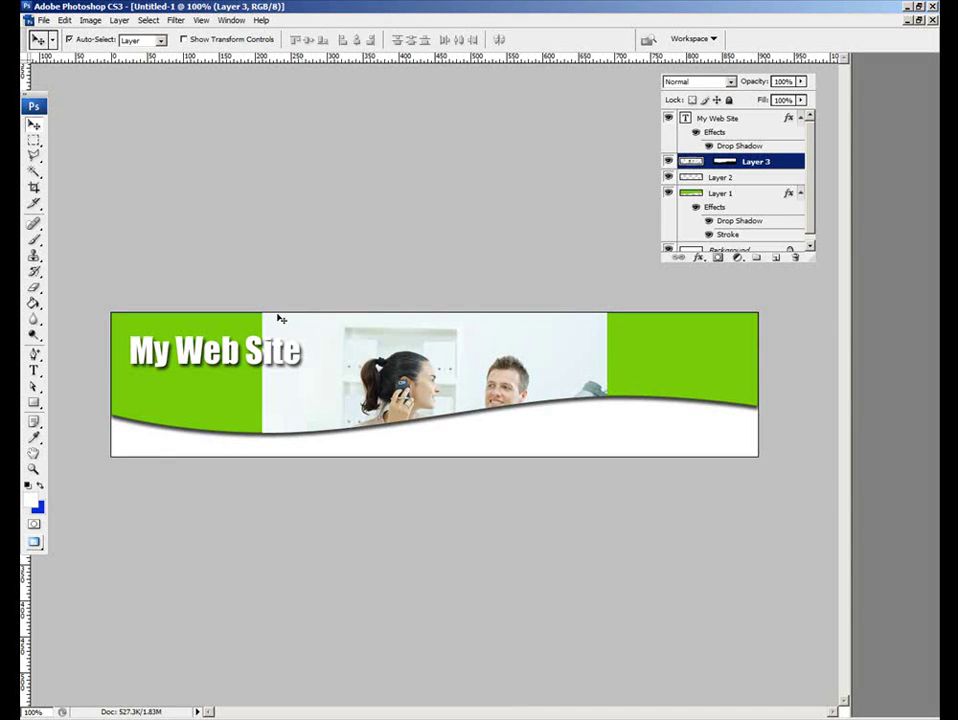
{"action": "left_click_drag", "start_coordinate": [455, 378], "coordinate": [607, 323]}
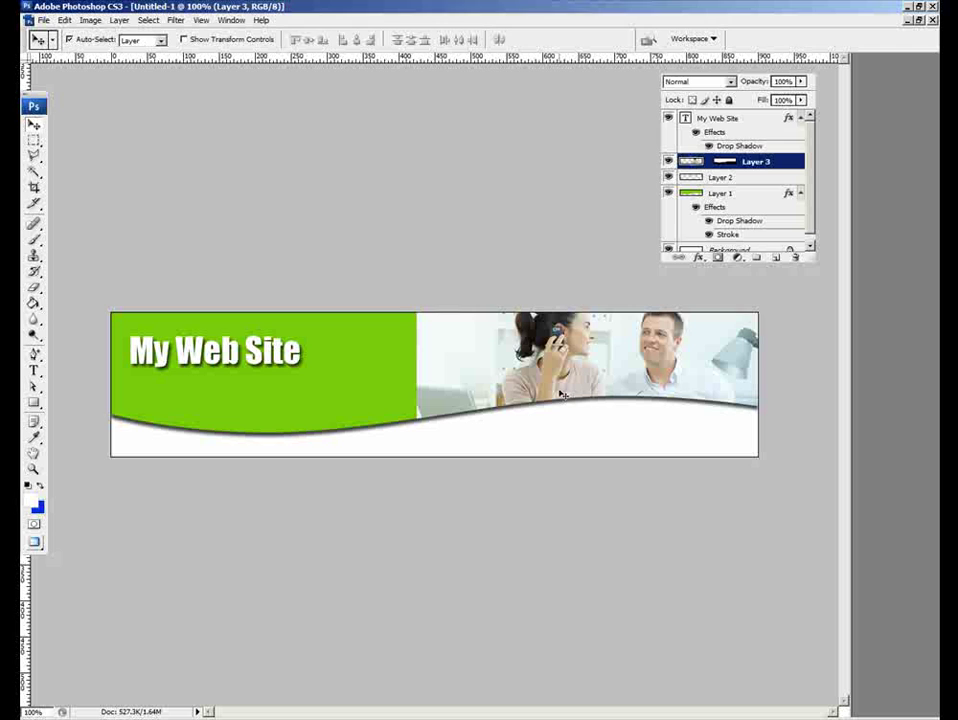
Step: Scale the pasted office photo to 77% and move it to the banner's right end
{"action": "key", "text": "ctrl+t"}
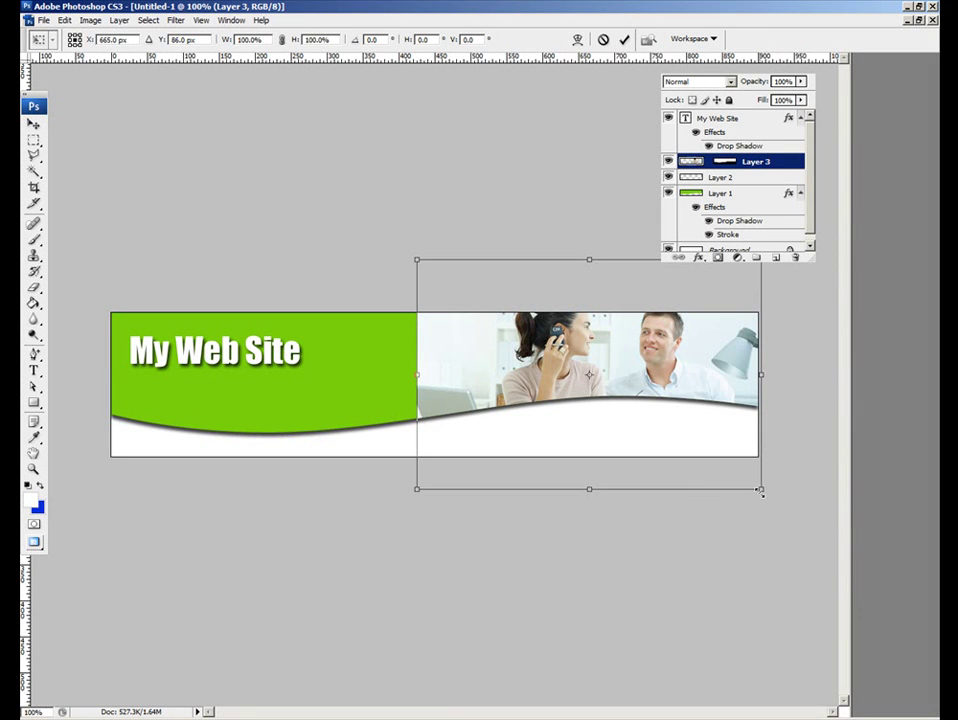
{"action": "left_click_drag", "start_coordinate": [761, 491], "coordinate": [676, 430]}
{"action": "left_click_drag", "start_coordinate": [607, 374], "coordinate": [708, 391]}
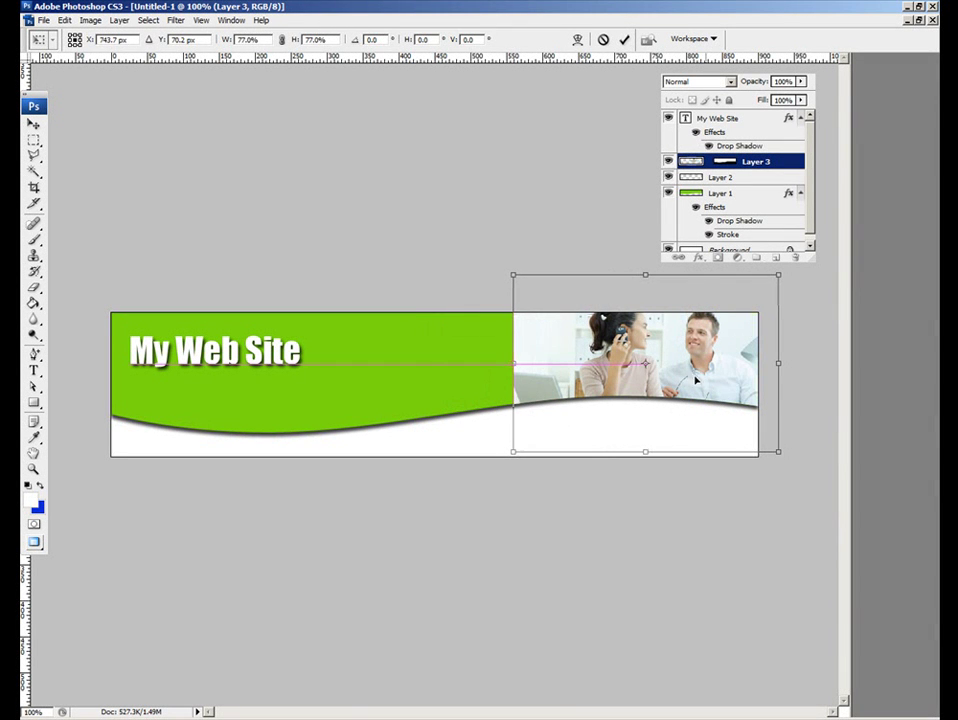
{"action": "key", "text": "Return"}
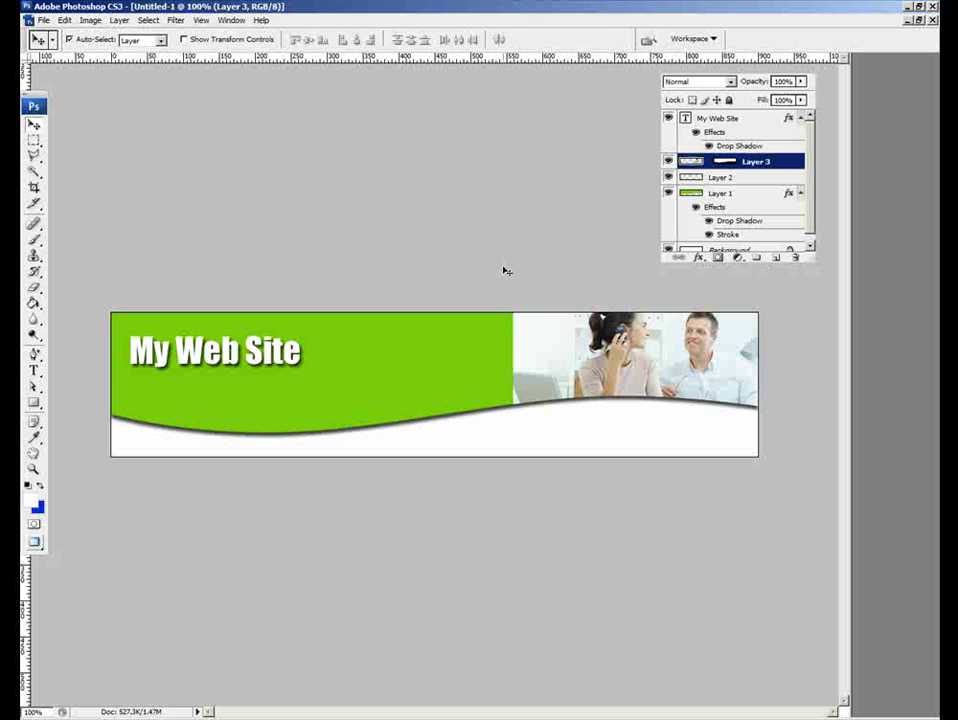